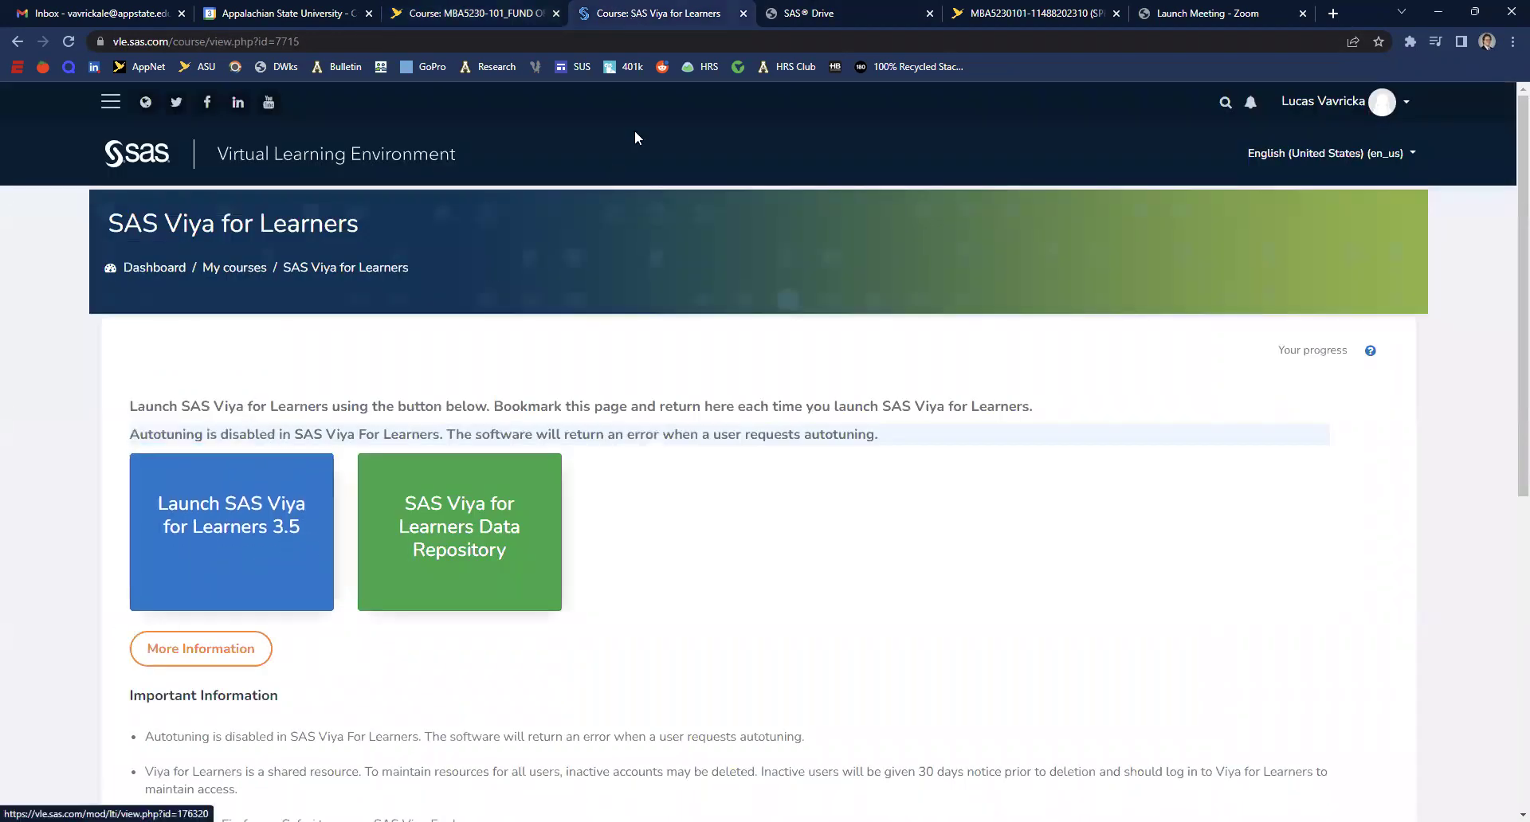
Step: Switch to SAS Drive and open the YVA185 folder under SAS Content > Courses
left_click(805, 13)
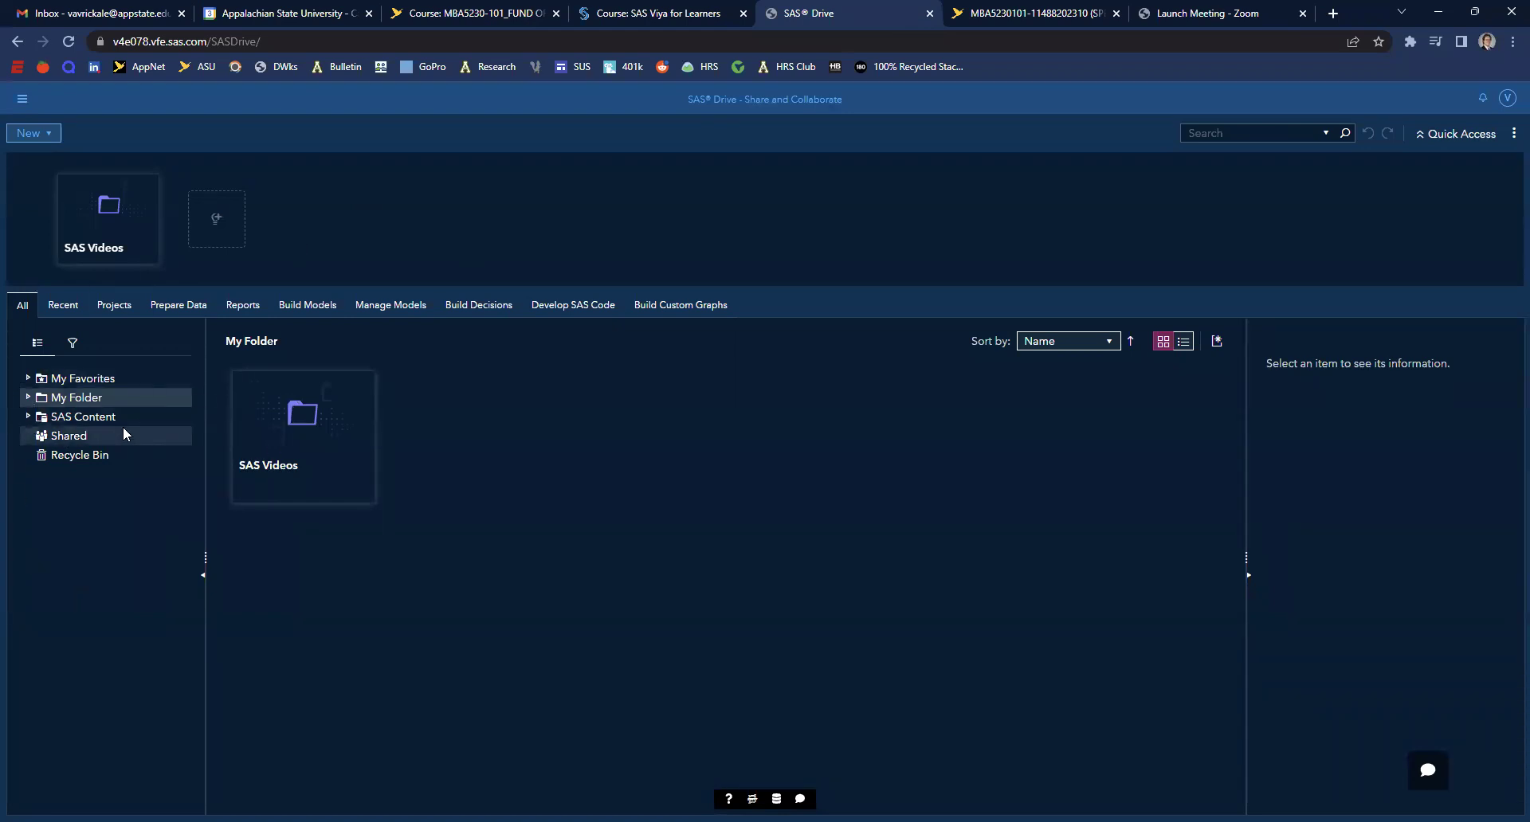
left_click(30, 420)
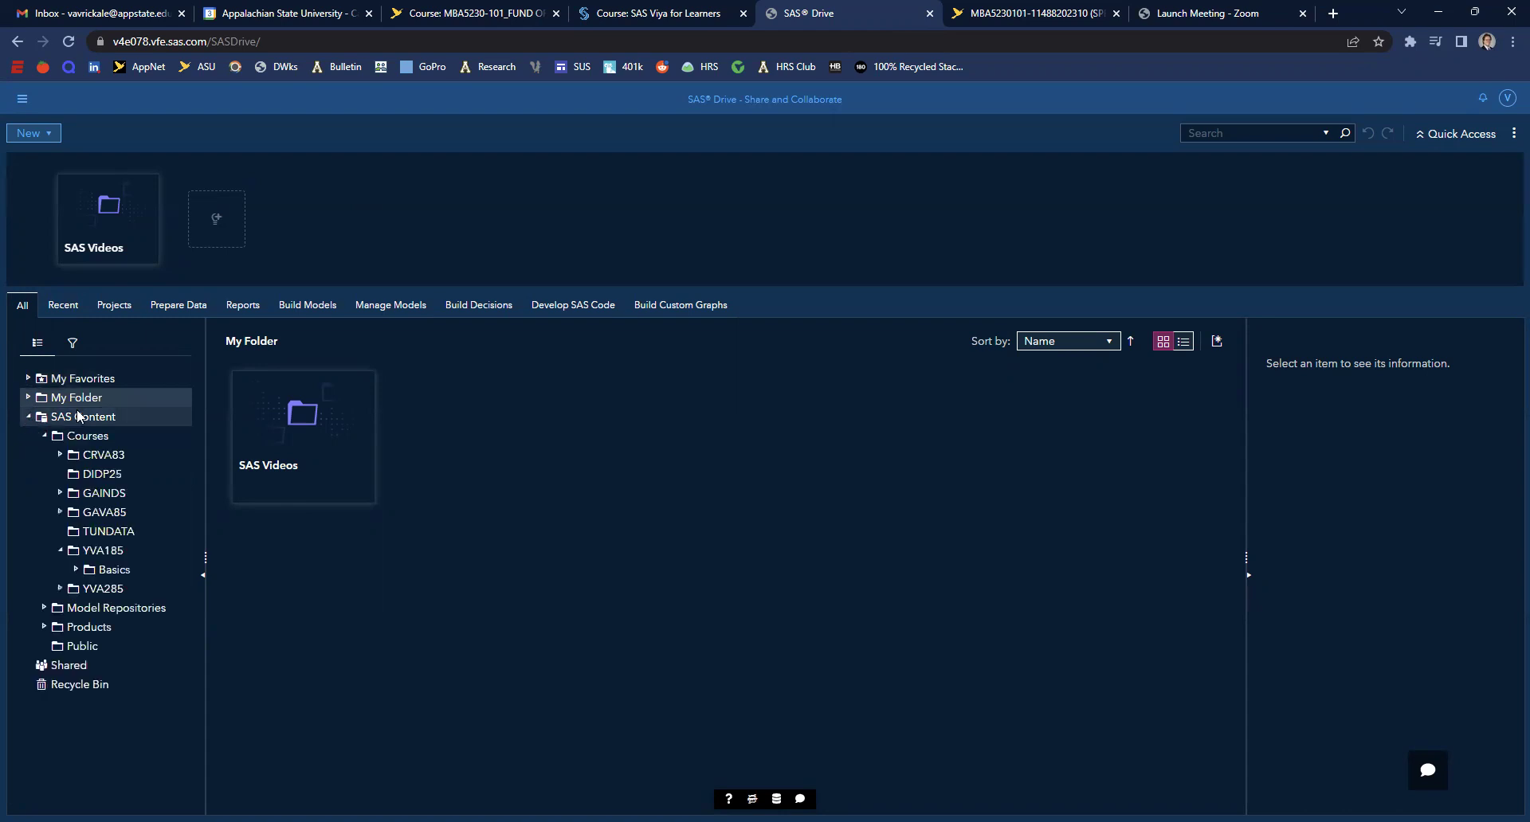
left_click(47, 437)
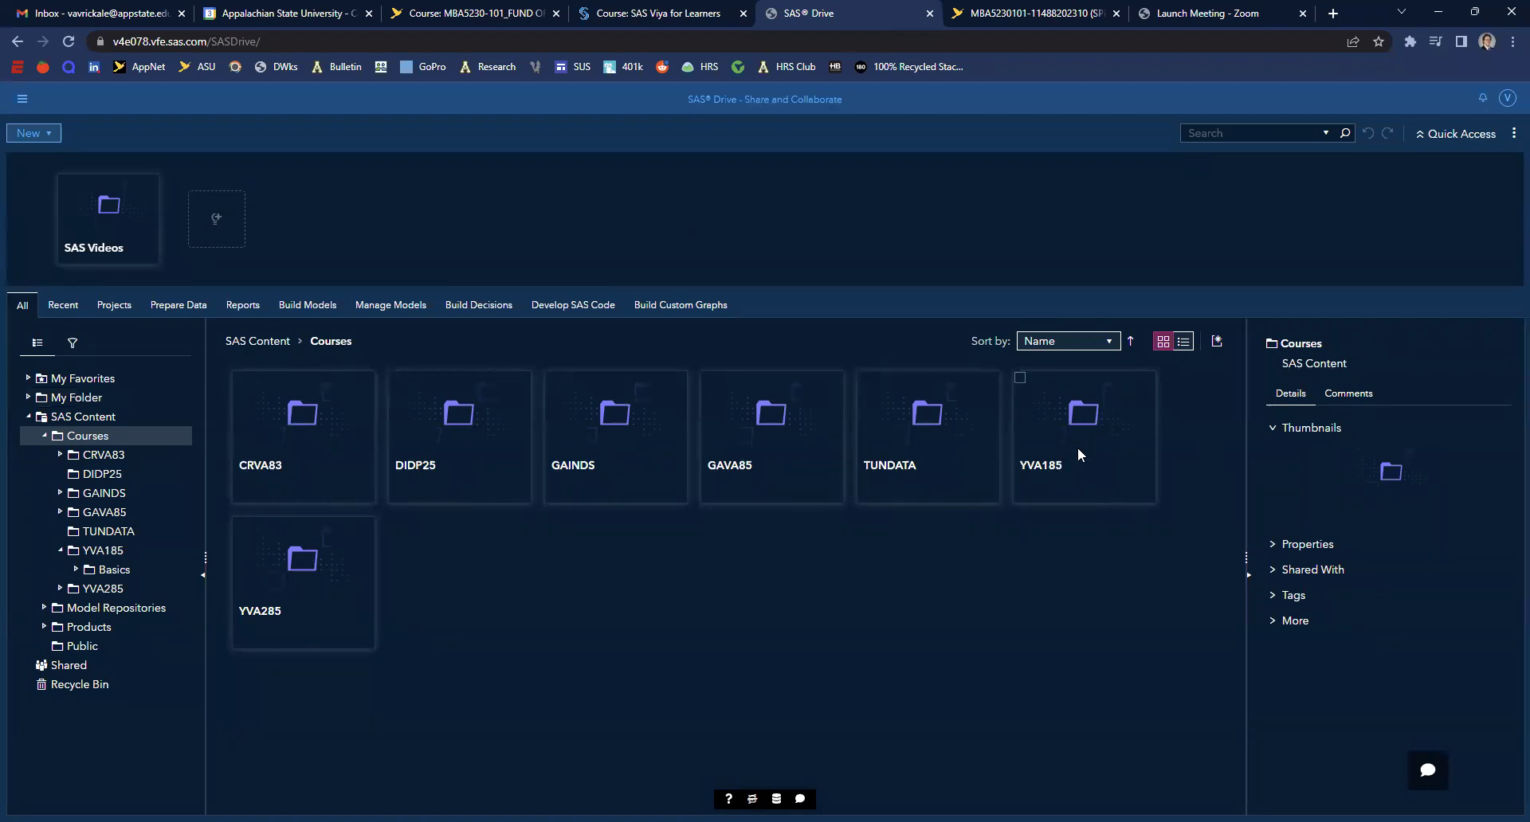
left_click(1066, 430)
double_click(1066, 423)
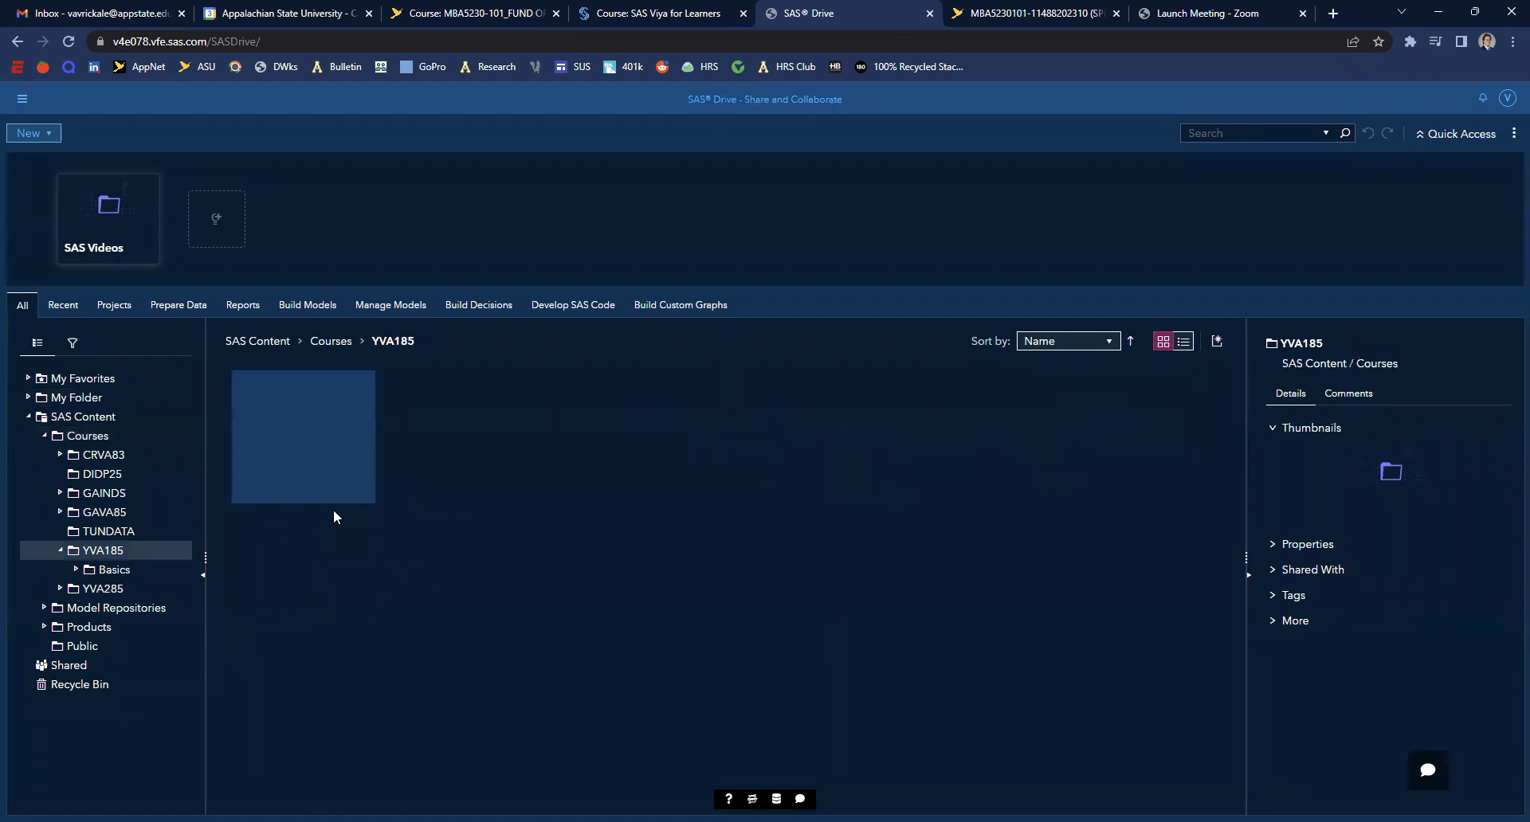
Step: Open the Basics folder from My Favorites and collapse the SAS Content folder tree
left_click(303, 414)
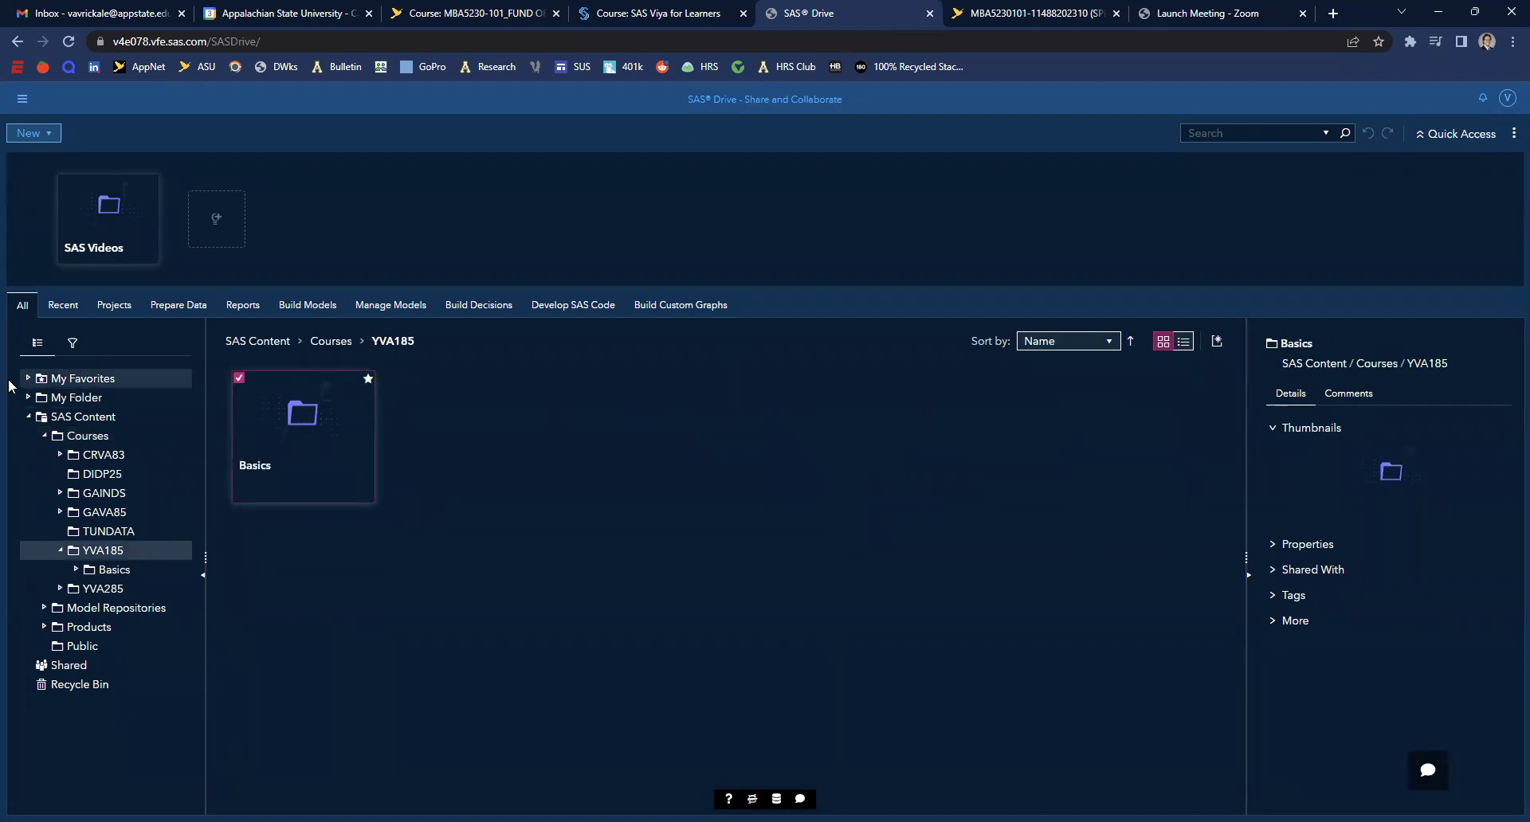
left_click(28, 378)
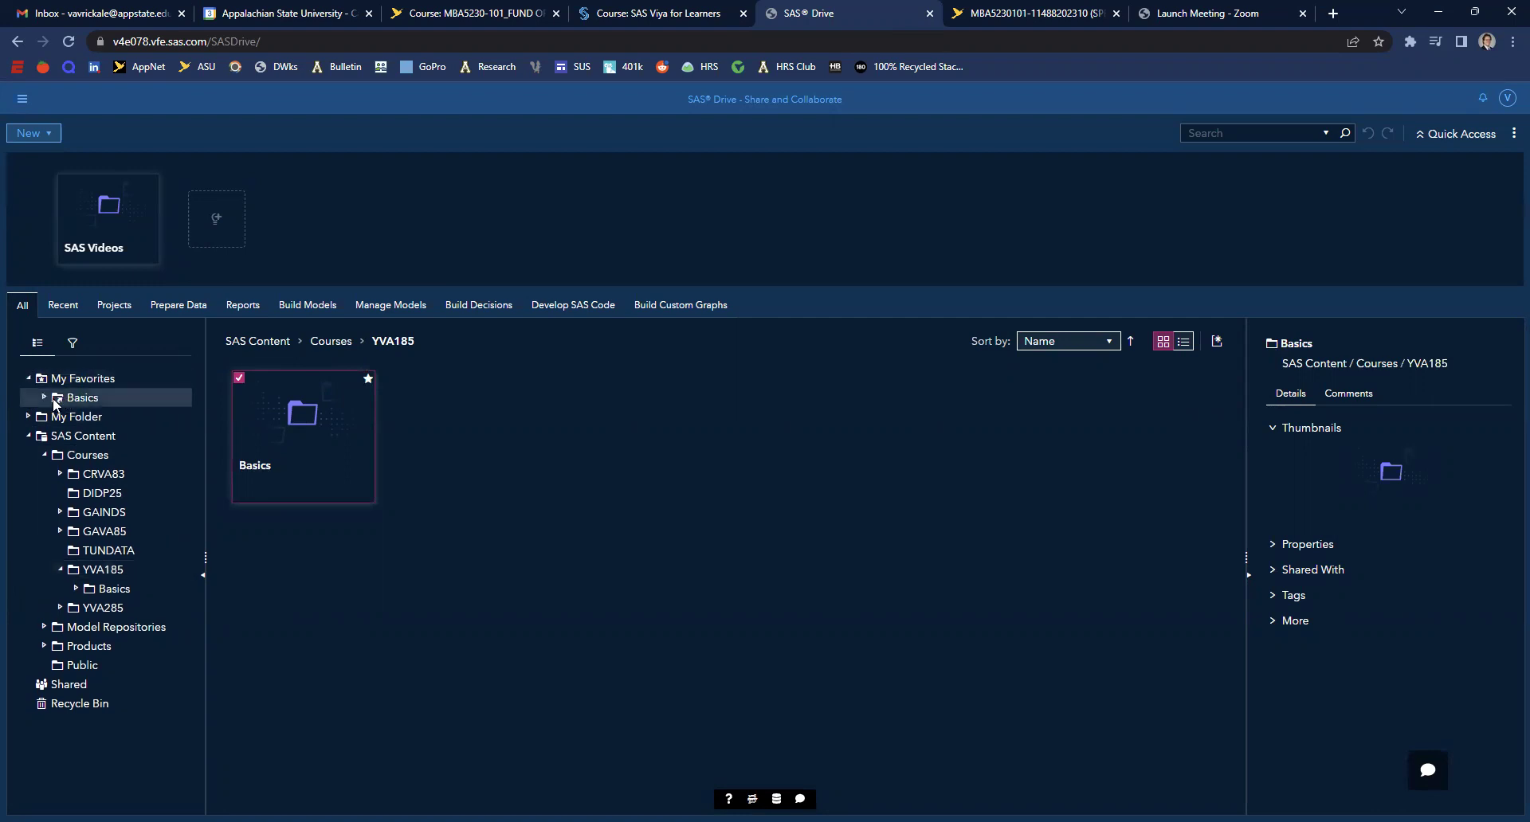
left_click(57, 401)
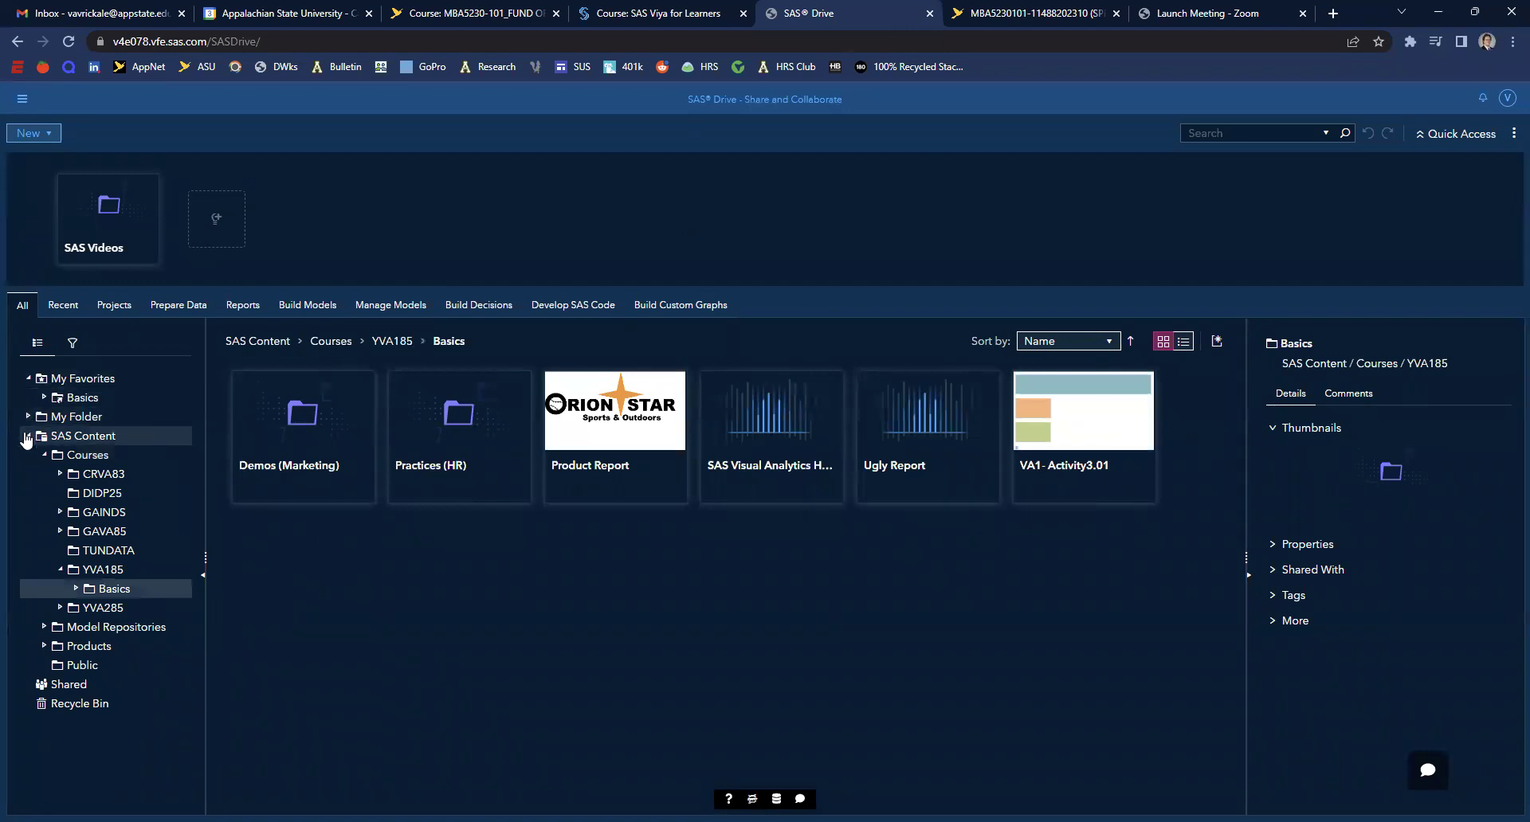
left_click(27, 435)
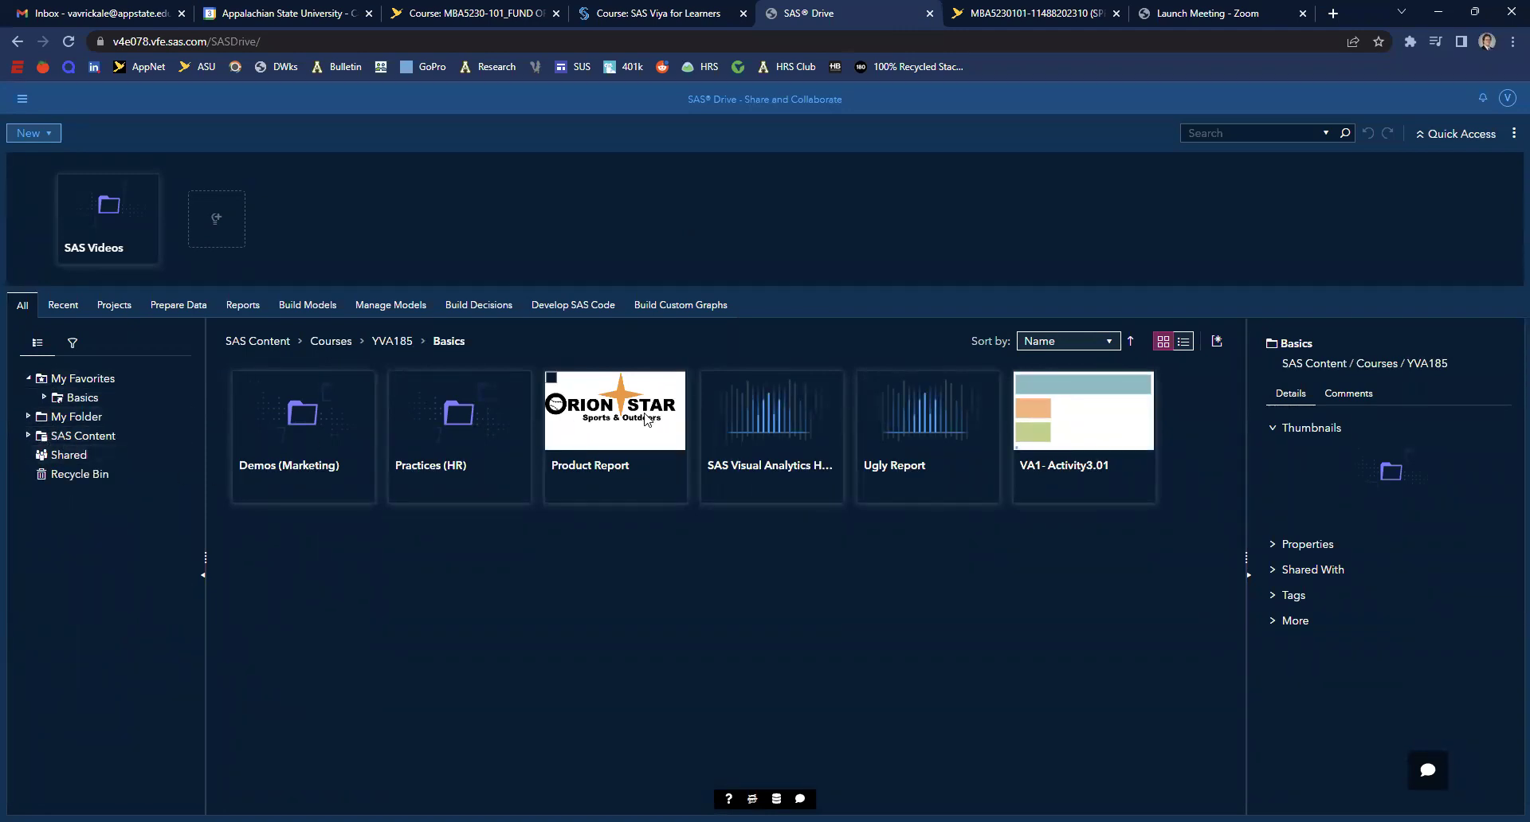
Step: Open the Product Report and show its Report Overview page
double_click(599, 415)
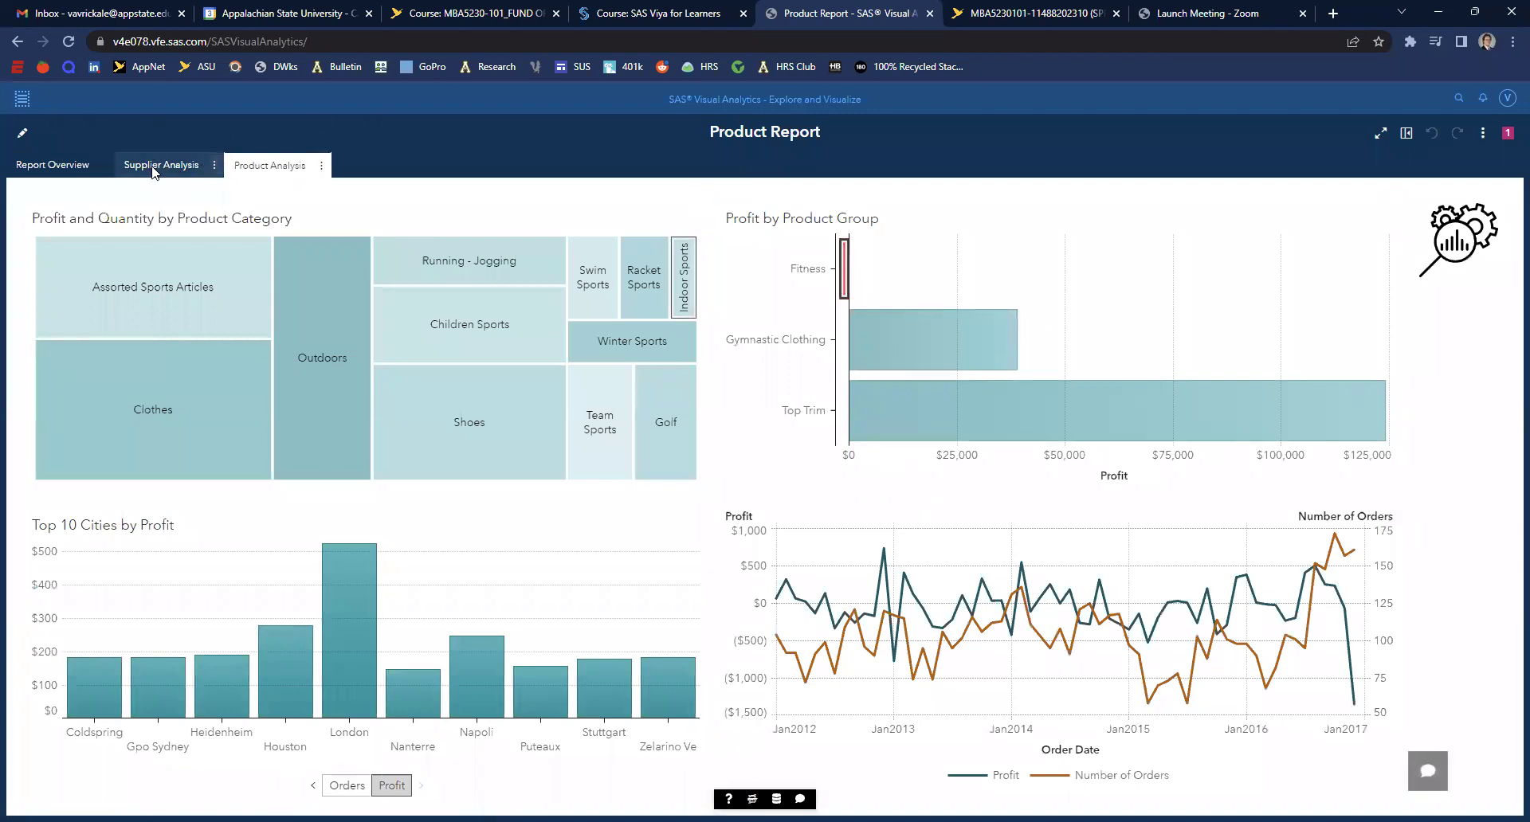
left_click(62, 172)
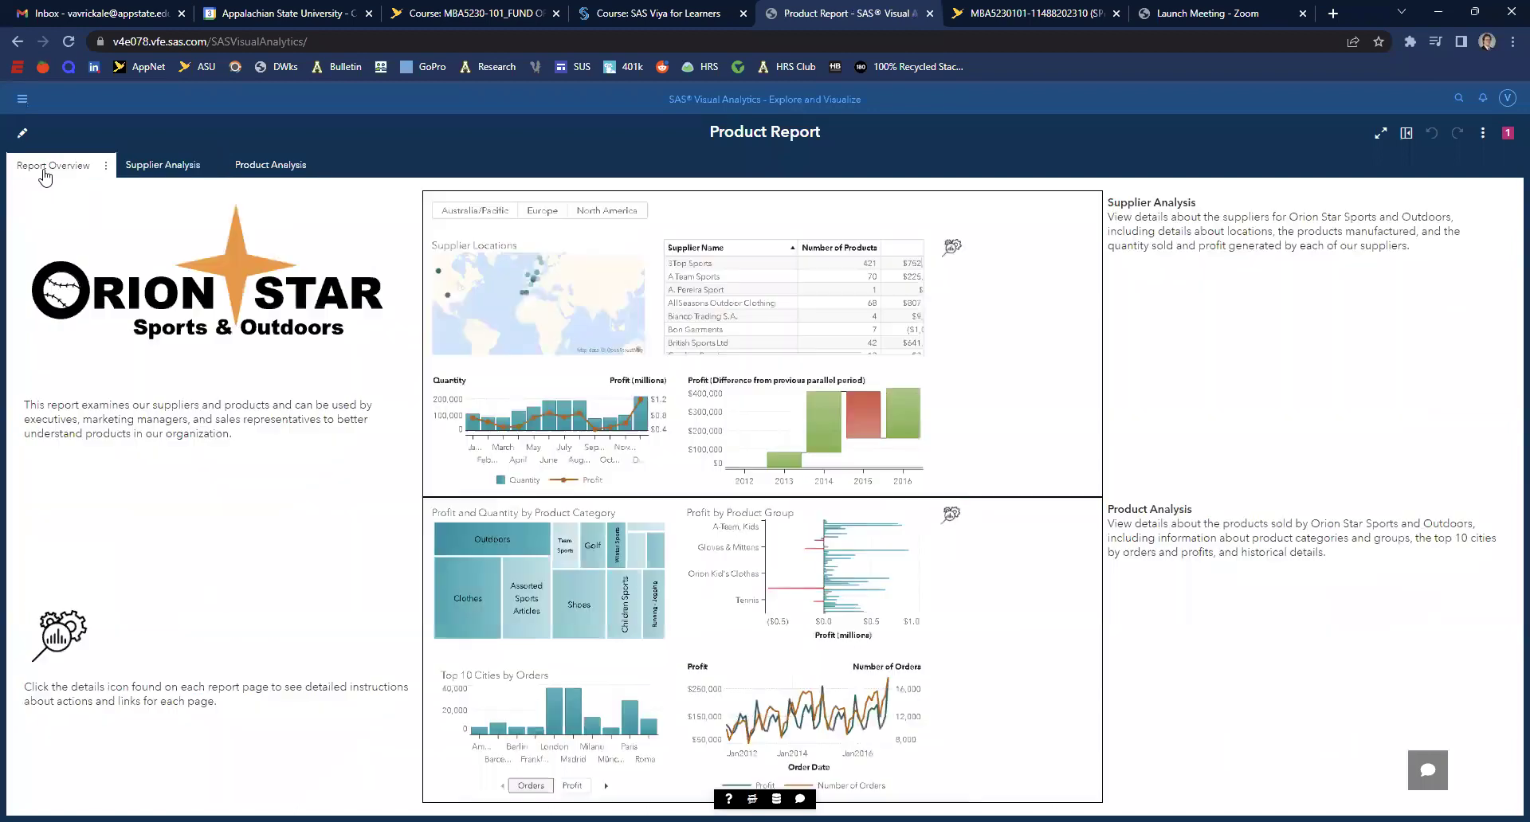
Step: On the Supplier Analysis page, filter the suppliers to Europe and select the Force Sports location on the map
left_click(164, 165)
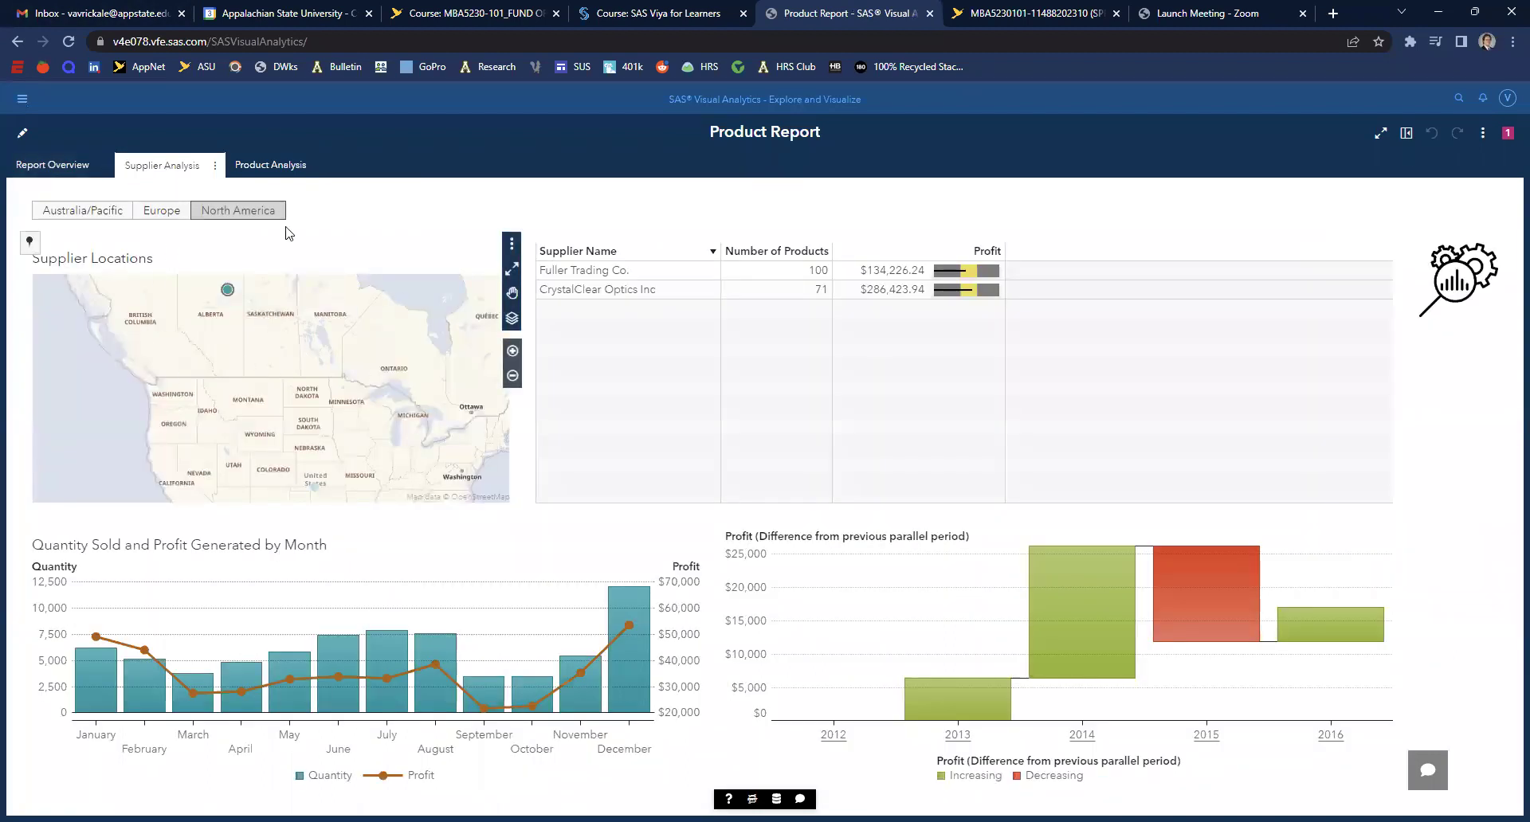
left_click(153, 211)
left_click(80, 211)
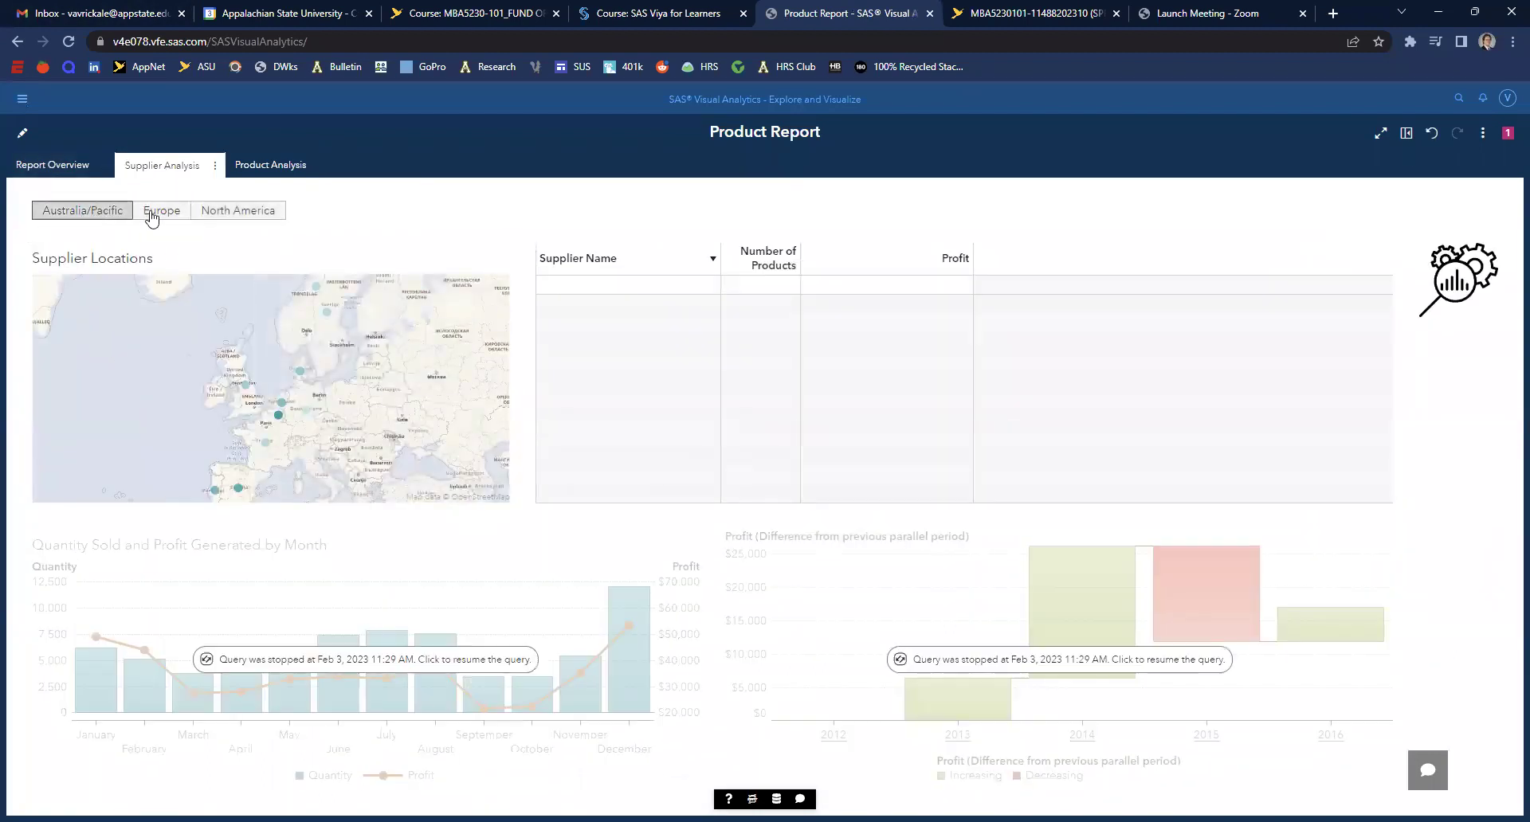
left_click(152, 212)
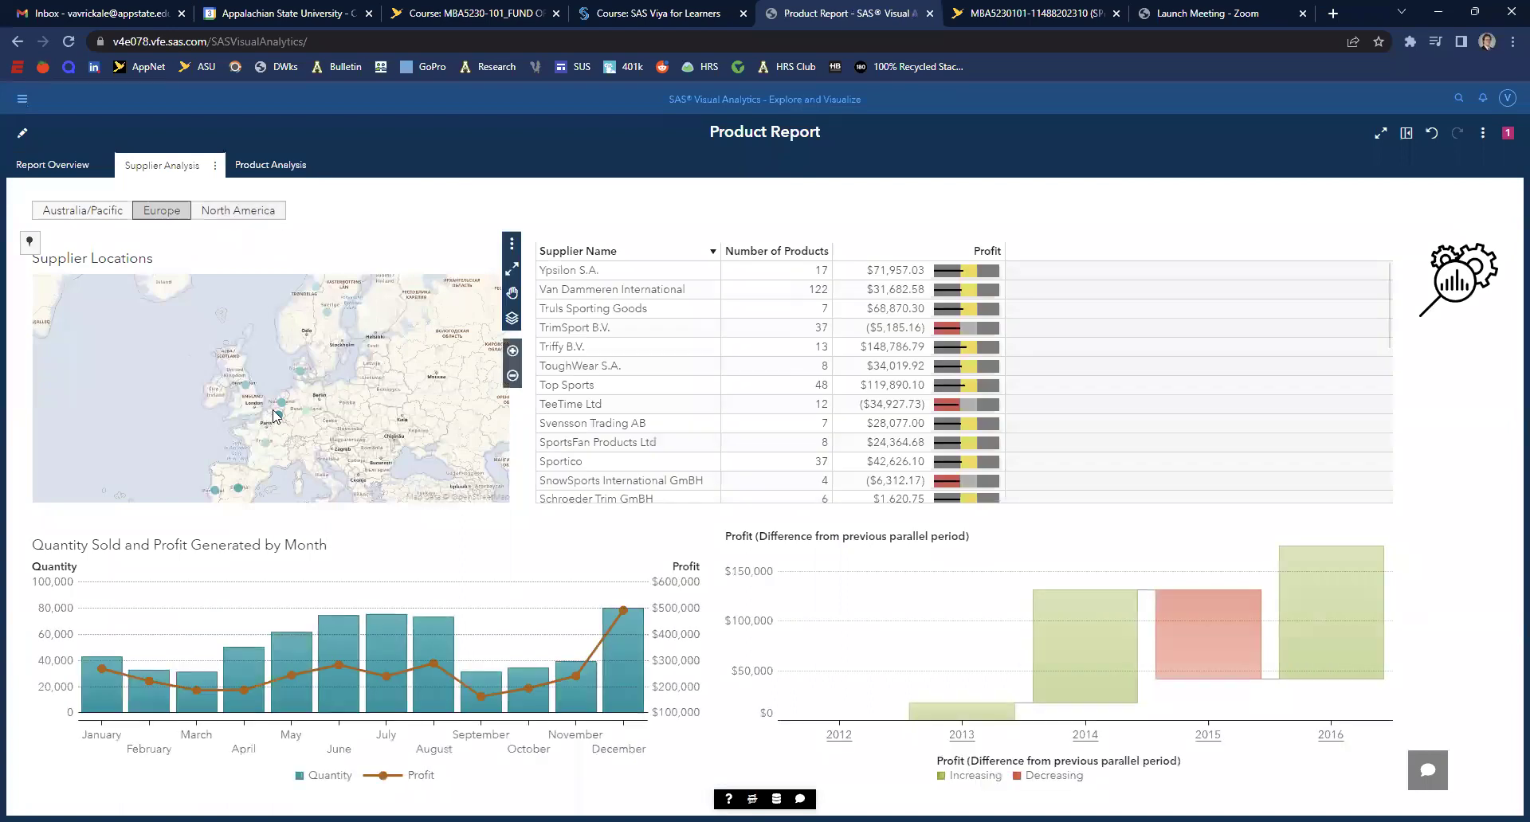
left_click(278, 415)
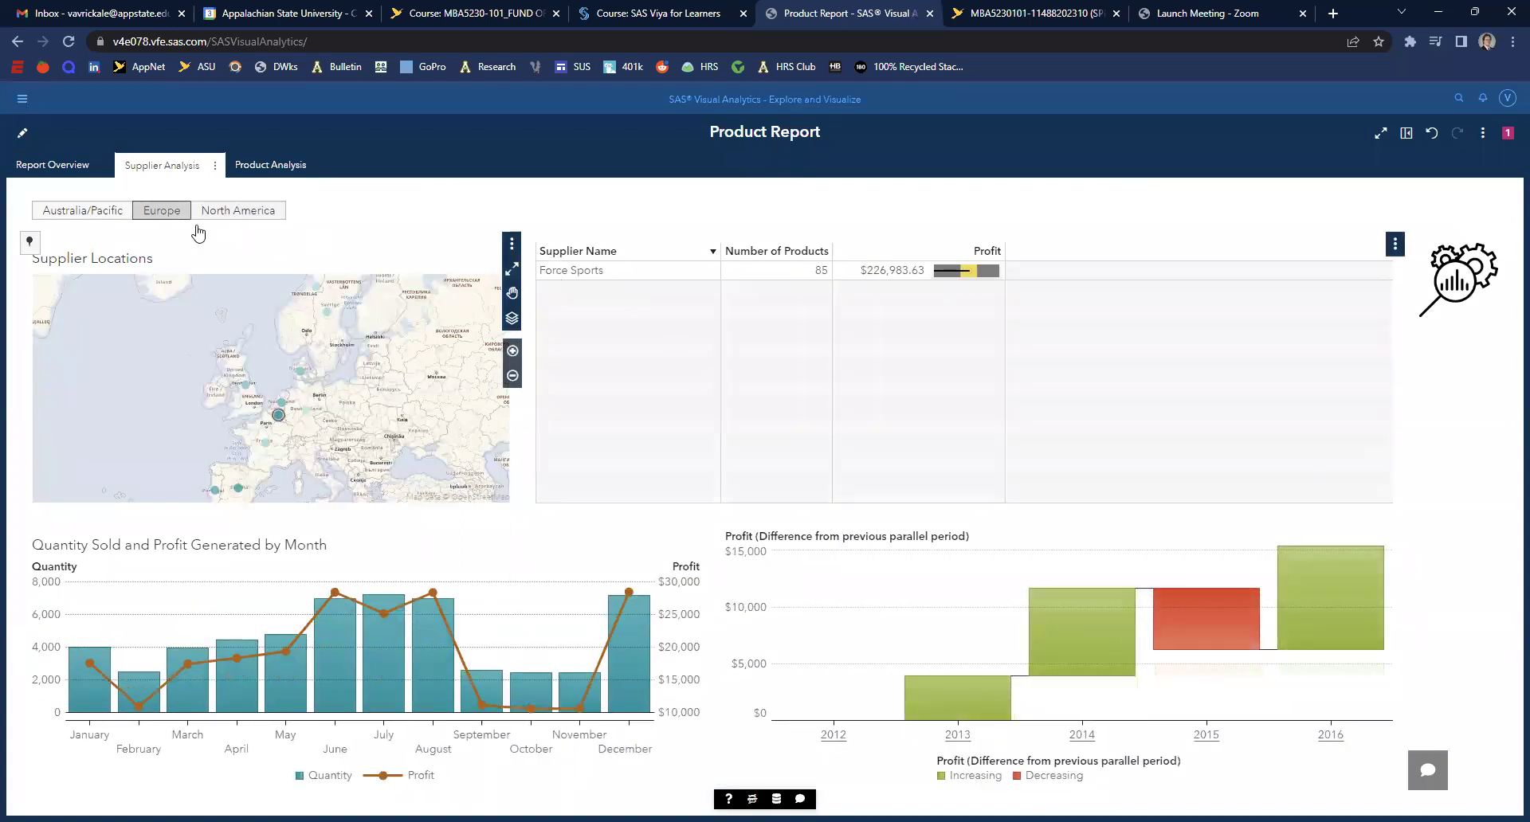
Step: Read the Product Analysis page's instructions, highlight the note under Links about product group details, and close them
left_click(270, 165)
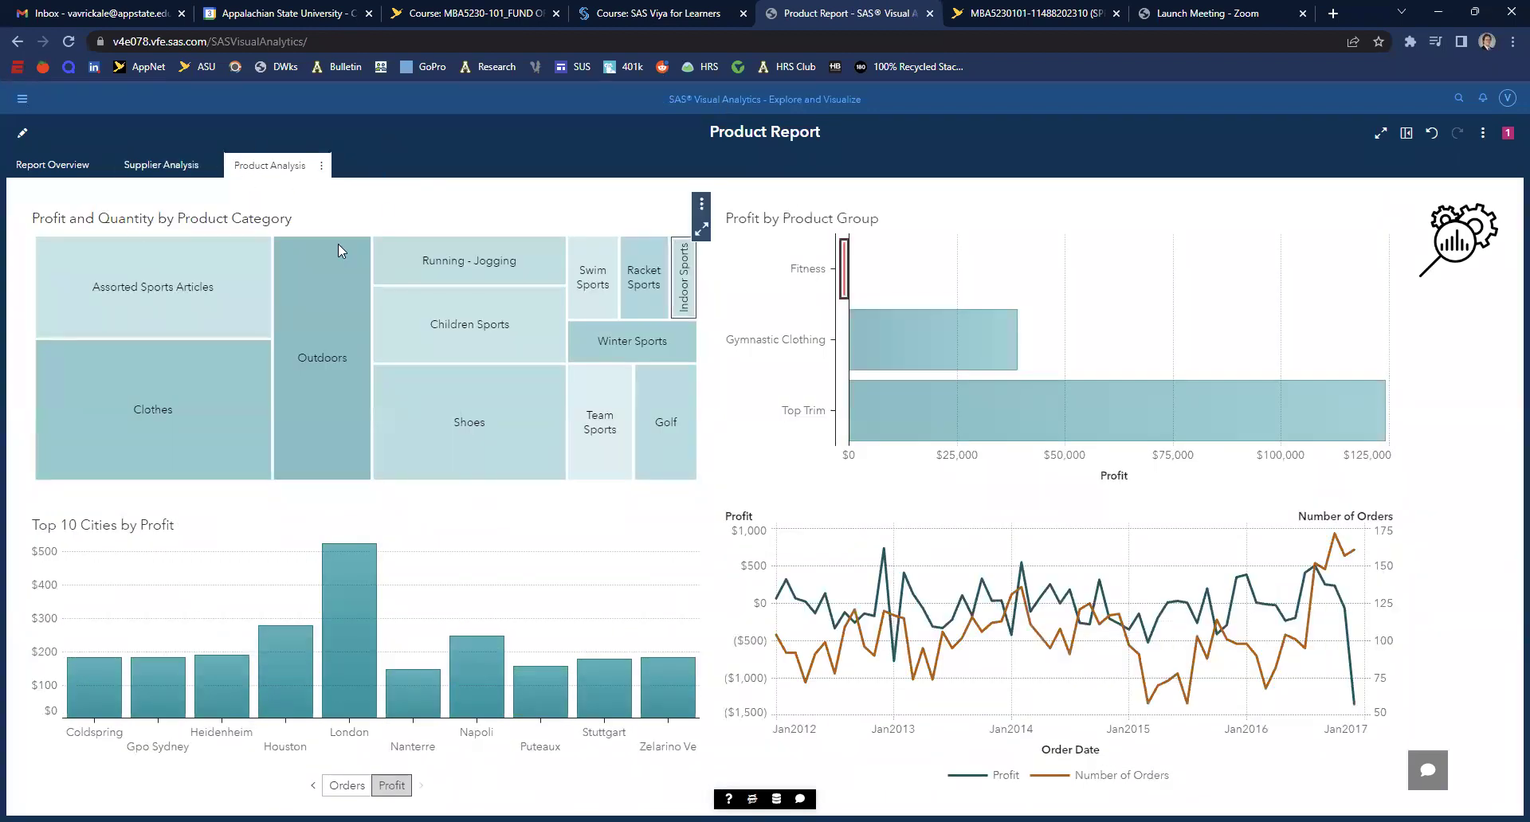
mouse_move(246, 309)
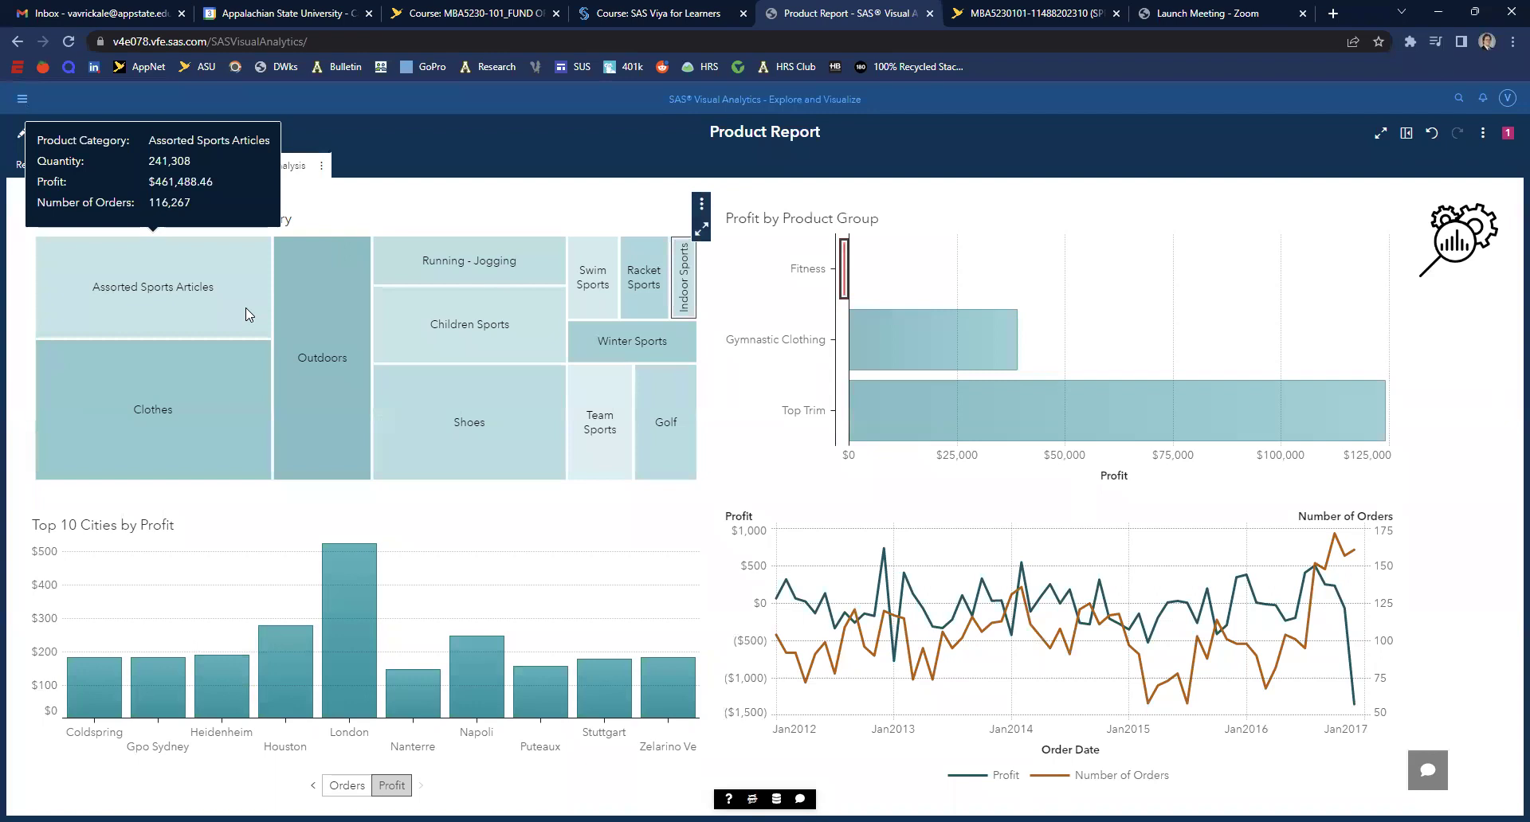
mouse_move(699, 319)
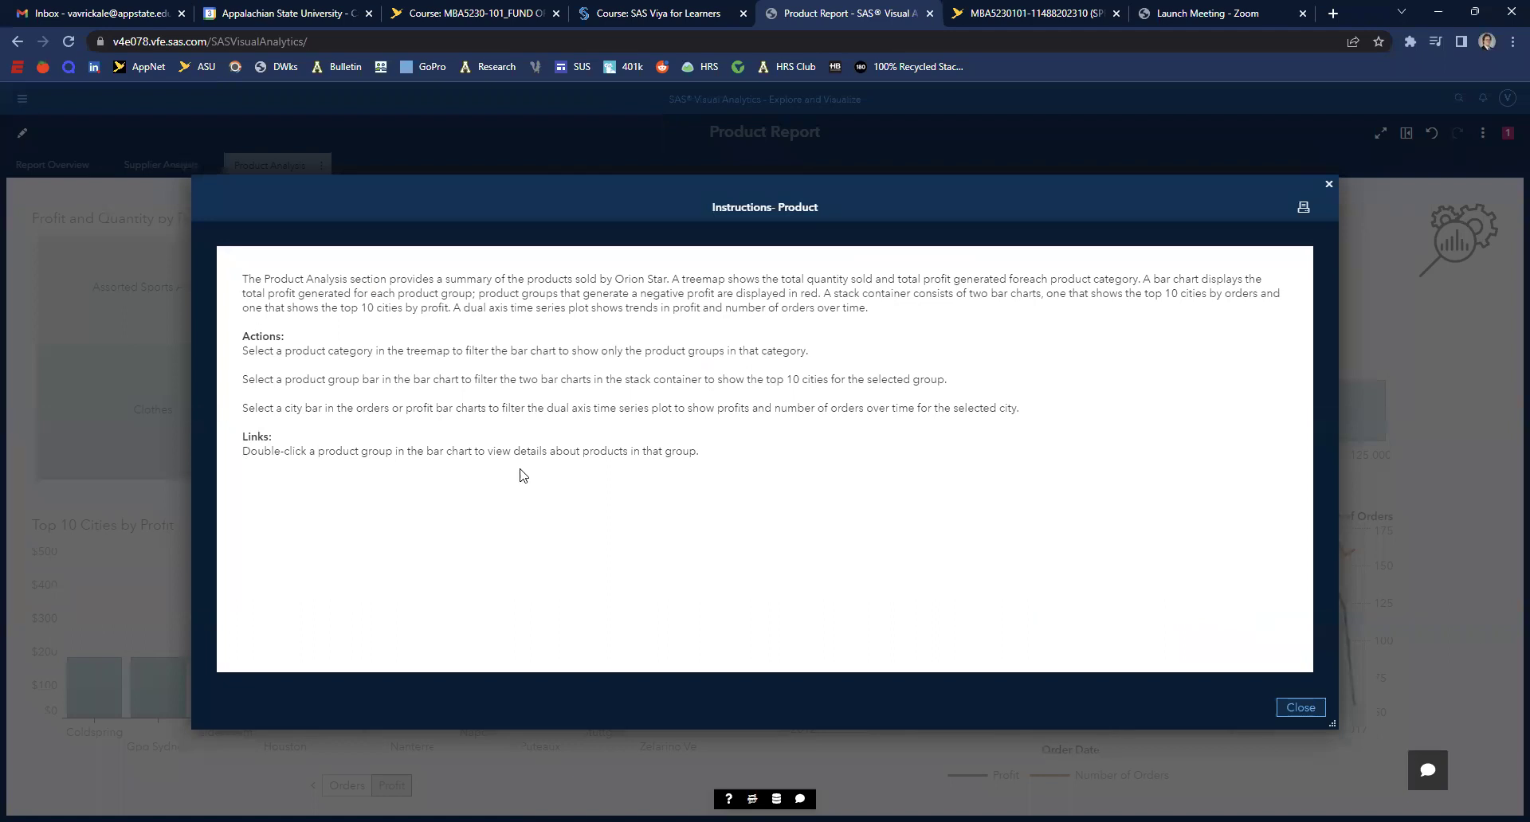
left_click_drag(244, 453, 717, 454)
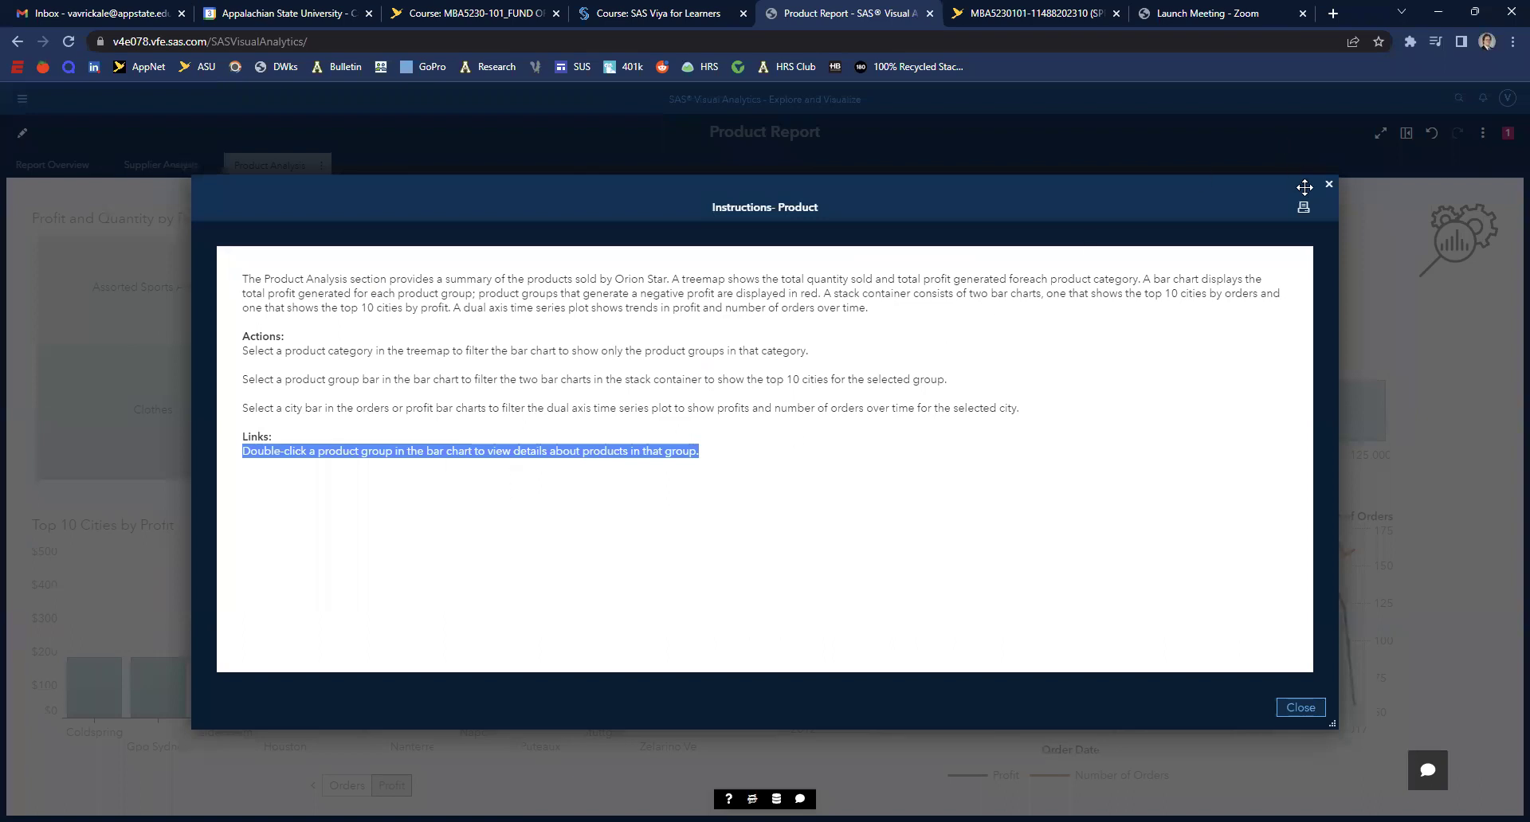
left_click(1328, 184)
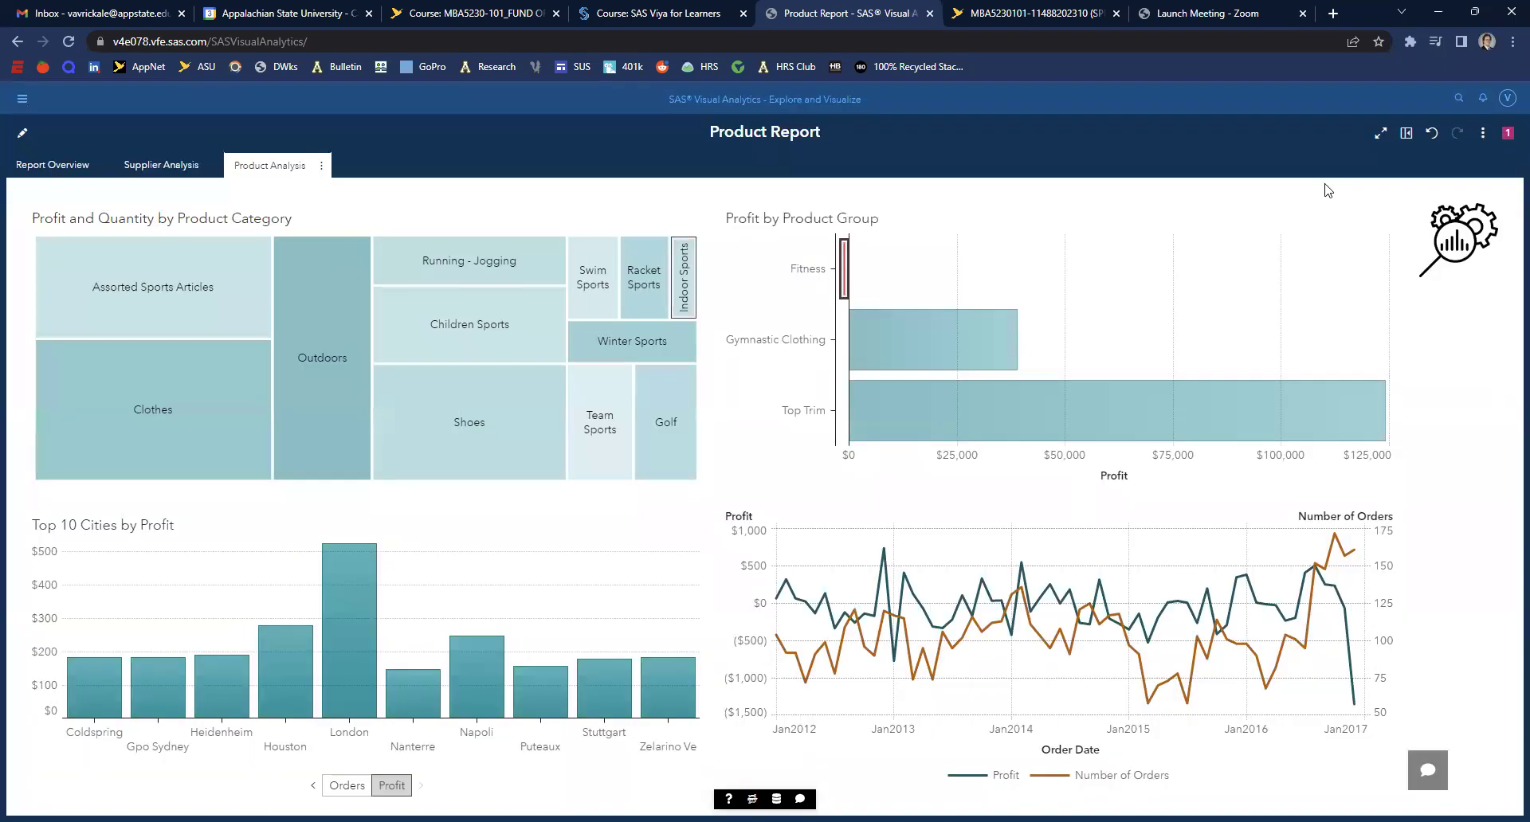
Step: Select the Gymnastic Clothing, Top Trim and Fitness bars in turn to compare their top cities and profit trends
left_click(883, 333)
left_click(921, 421)
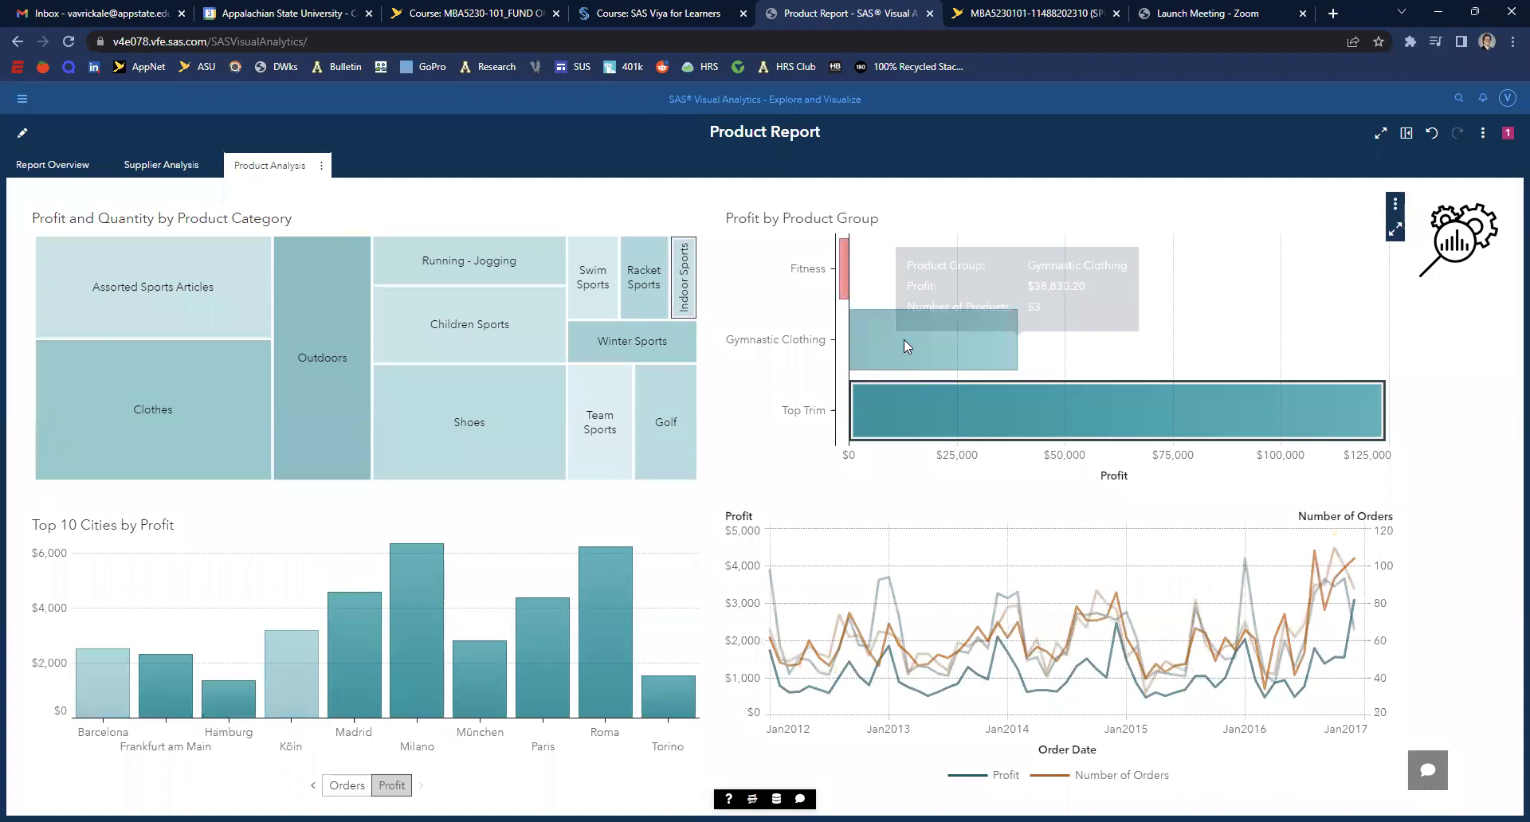
left_click(903, 339)
left_click(843, 275)
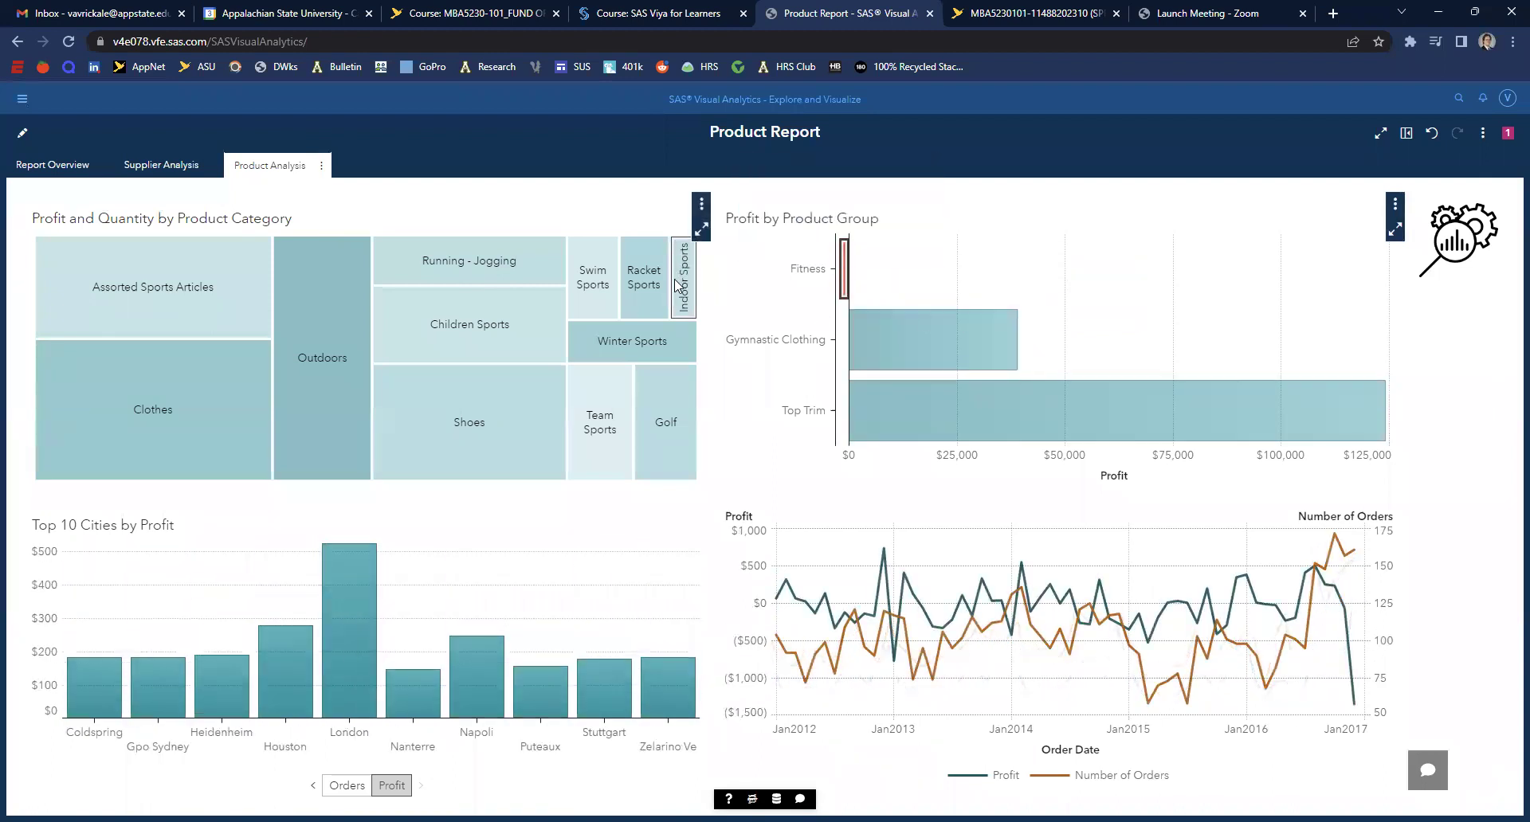
left_click(901, 327)
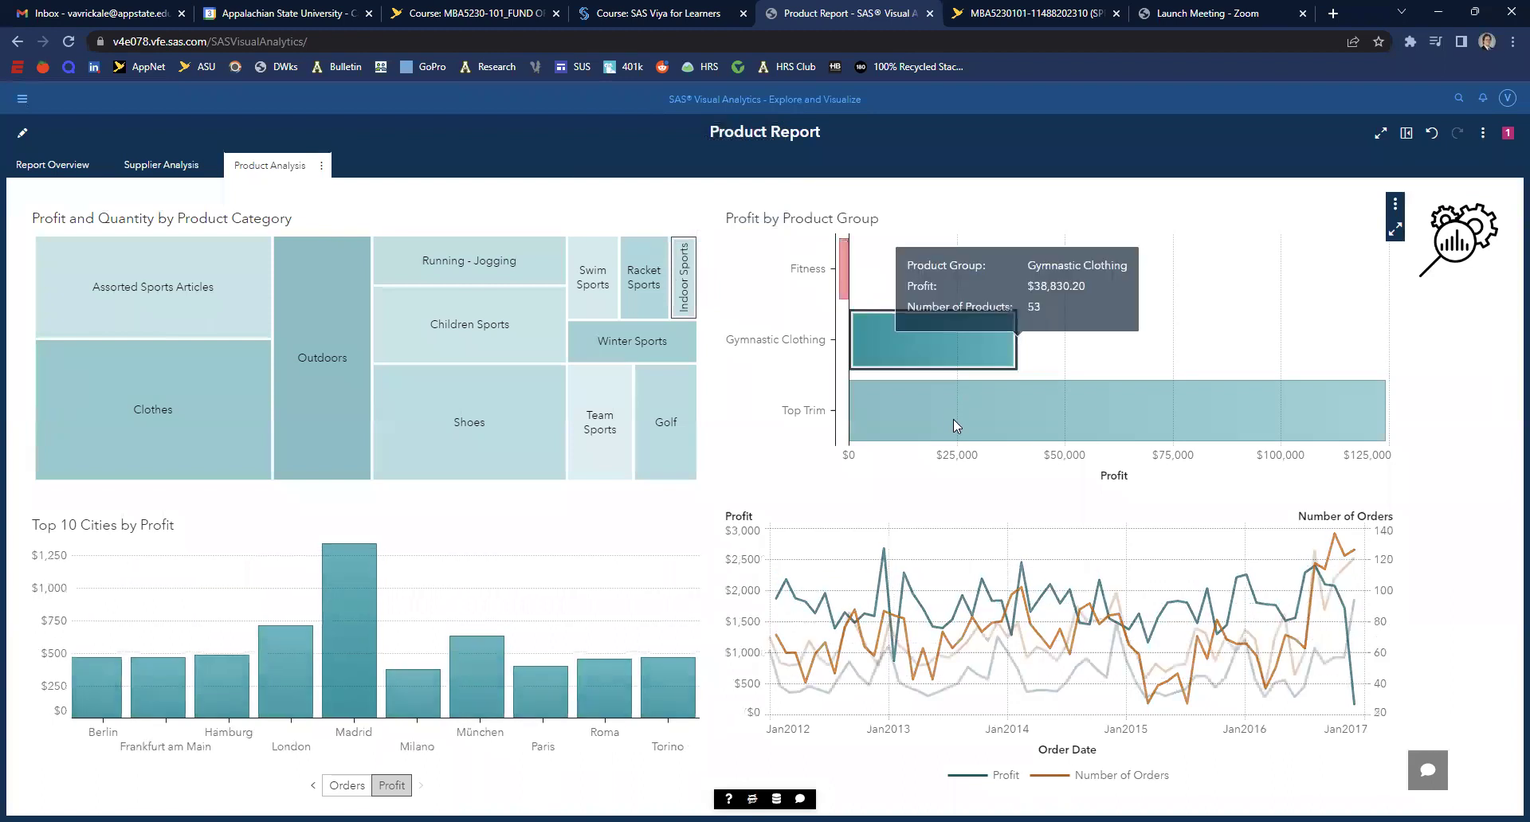
left_click(948, 416)
Step: Filter the product groups to the Outdoors category and open the product details for Backpacks
left_click(288, 343)
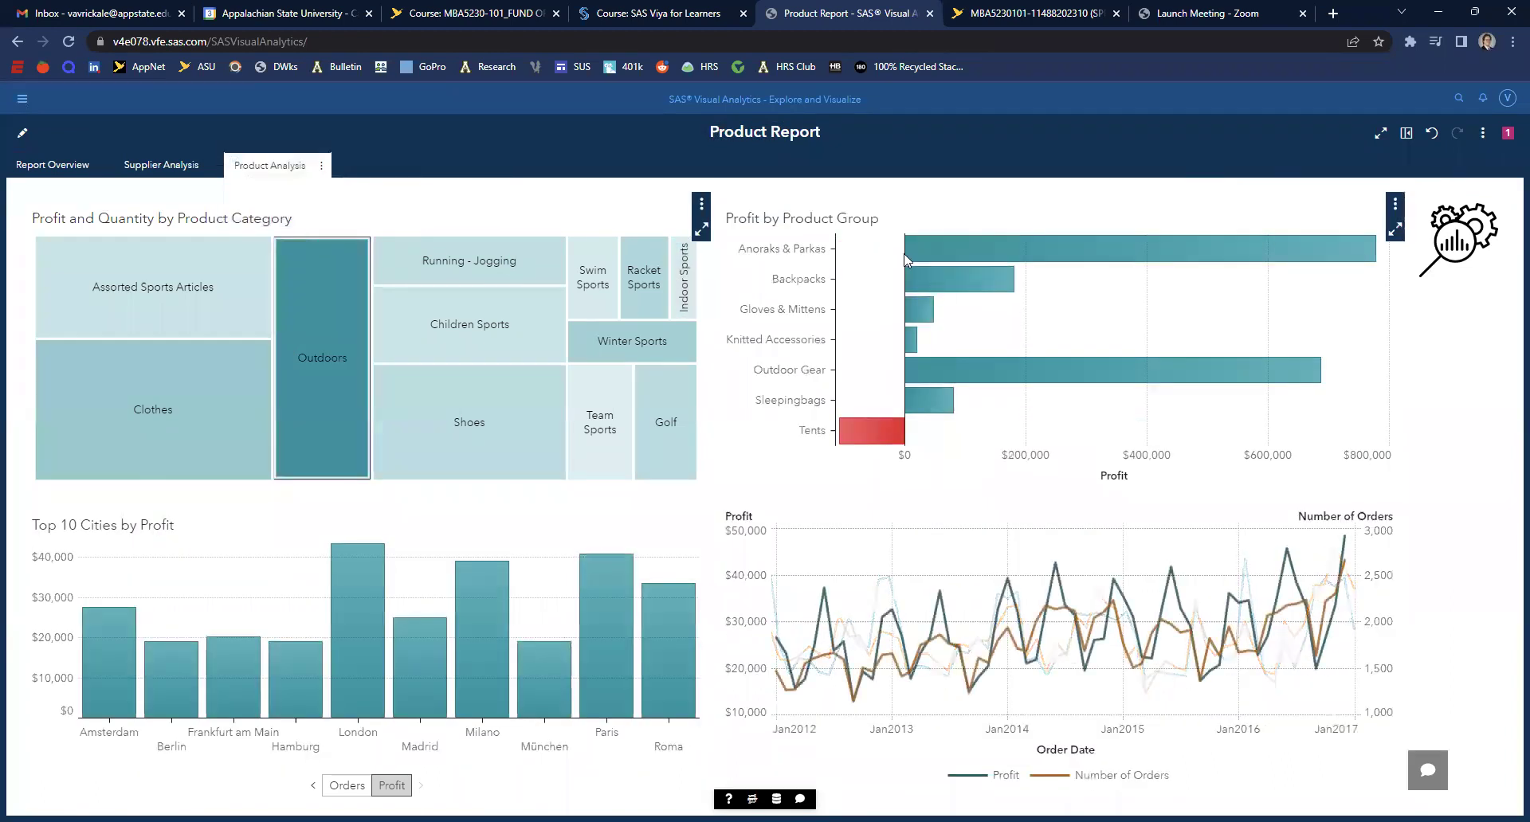
left_click(954, 279)
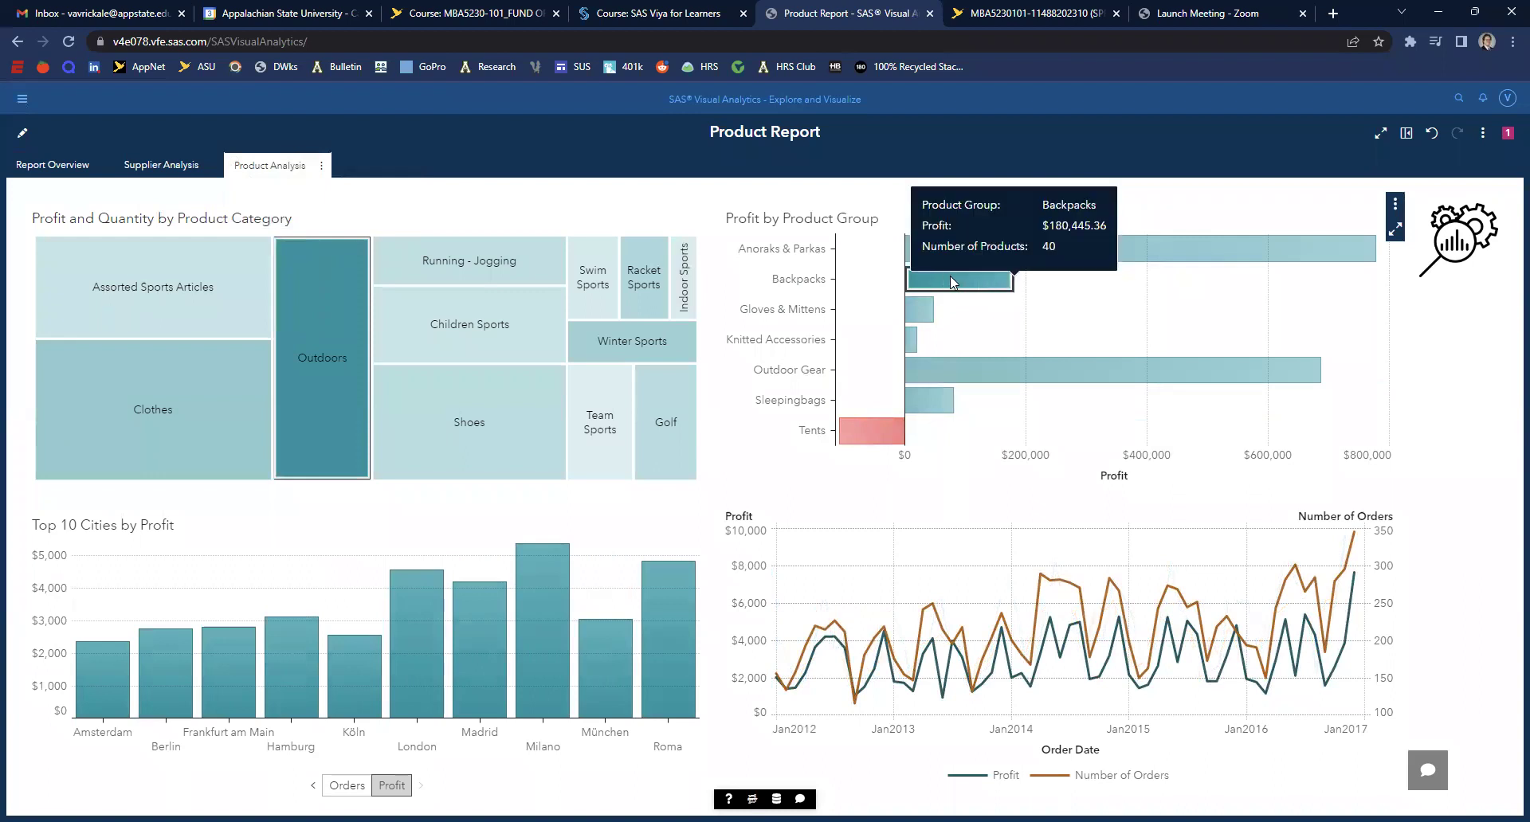
double_click(950, 276)
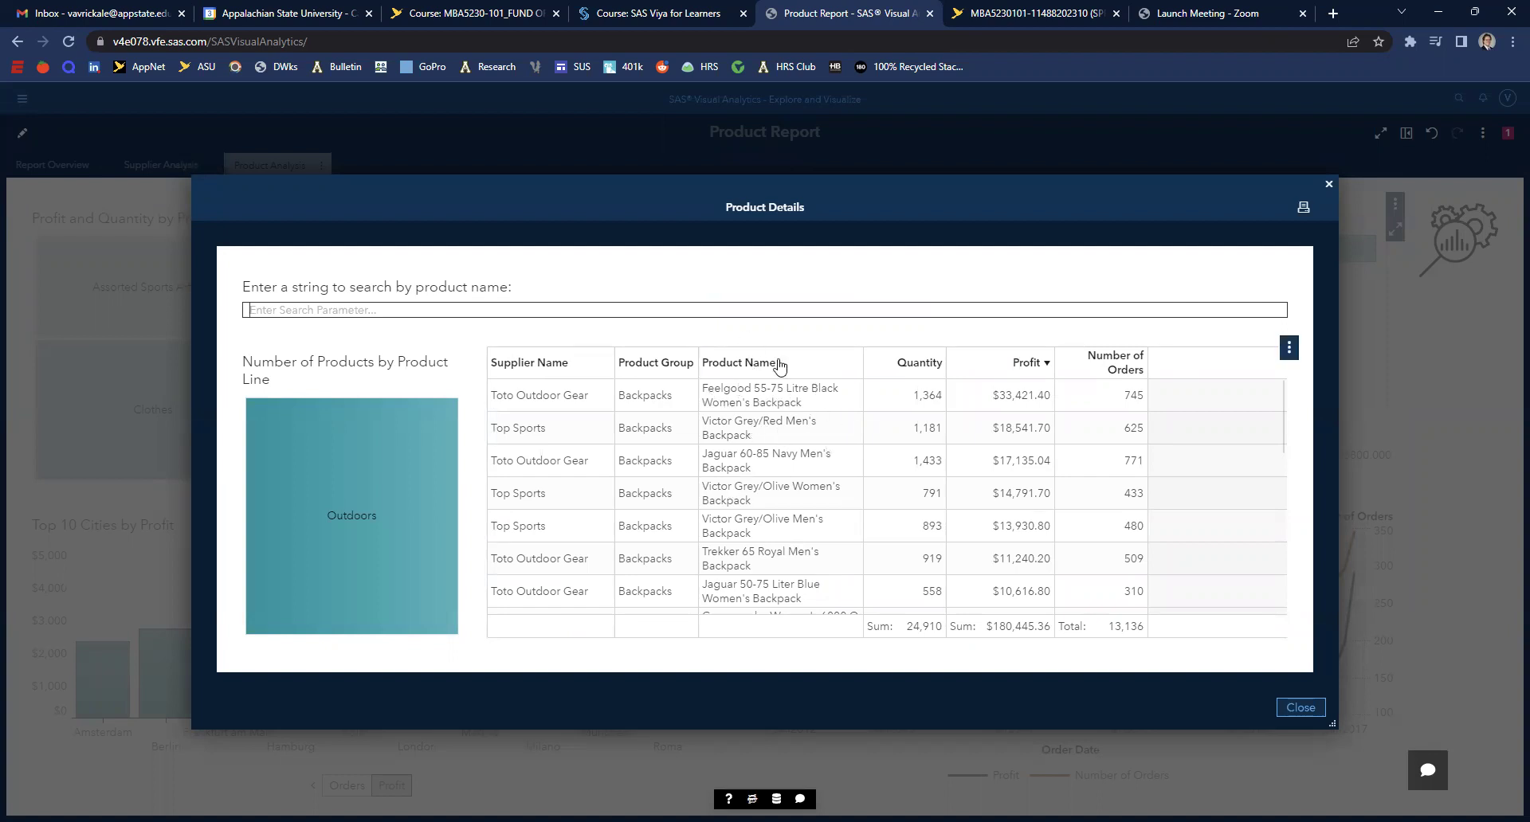
Step: Compare the backpacks with the products sorted by Profit ascending and descending, and close the product details
left_click(1046, 366)
left_click(1046, 366)
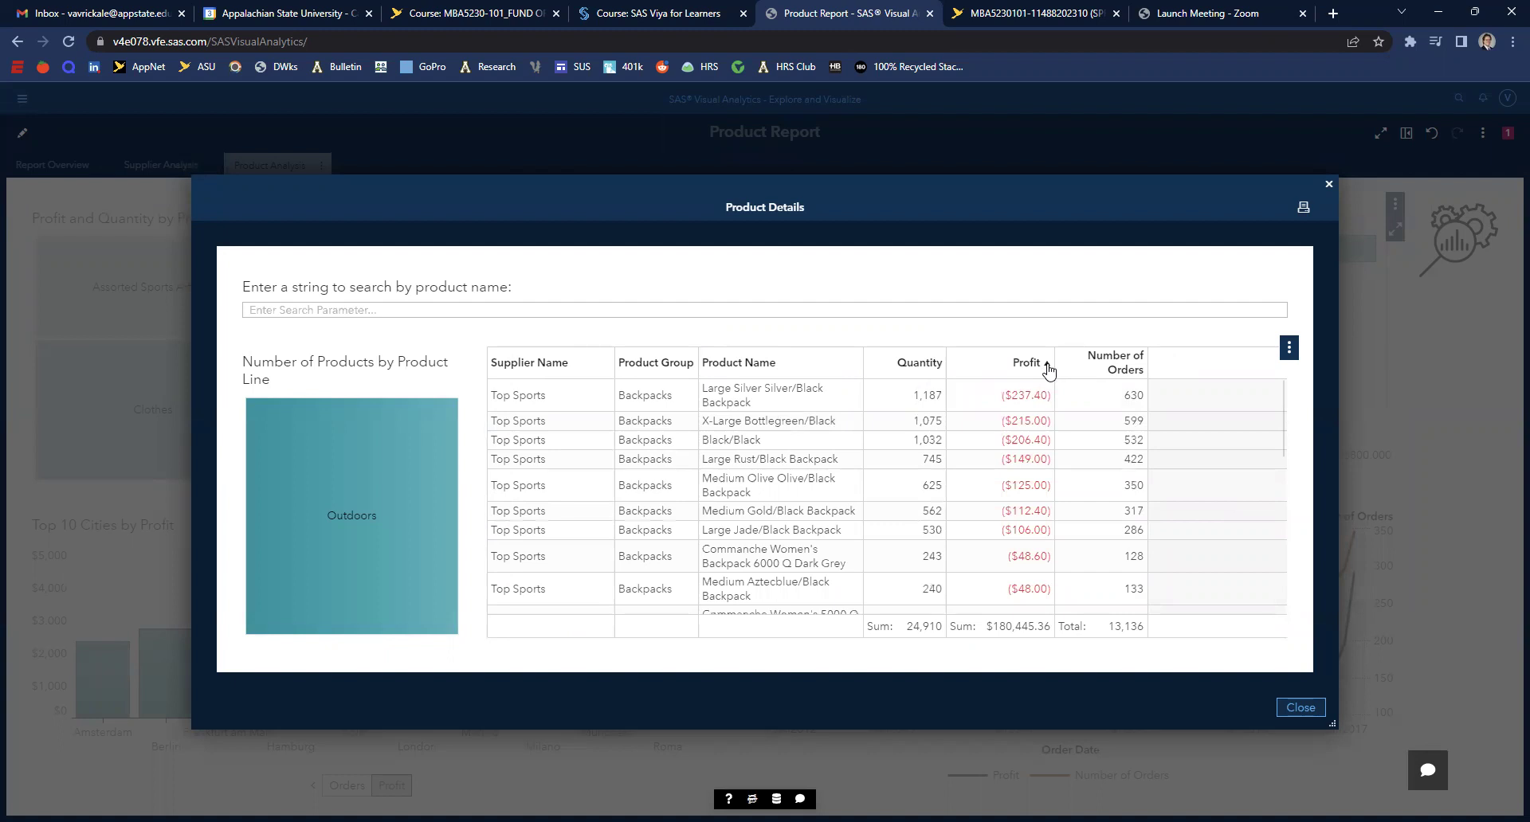
left_click(1047, 365)
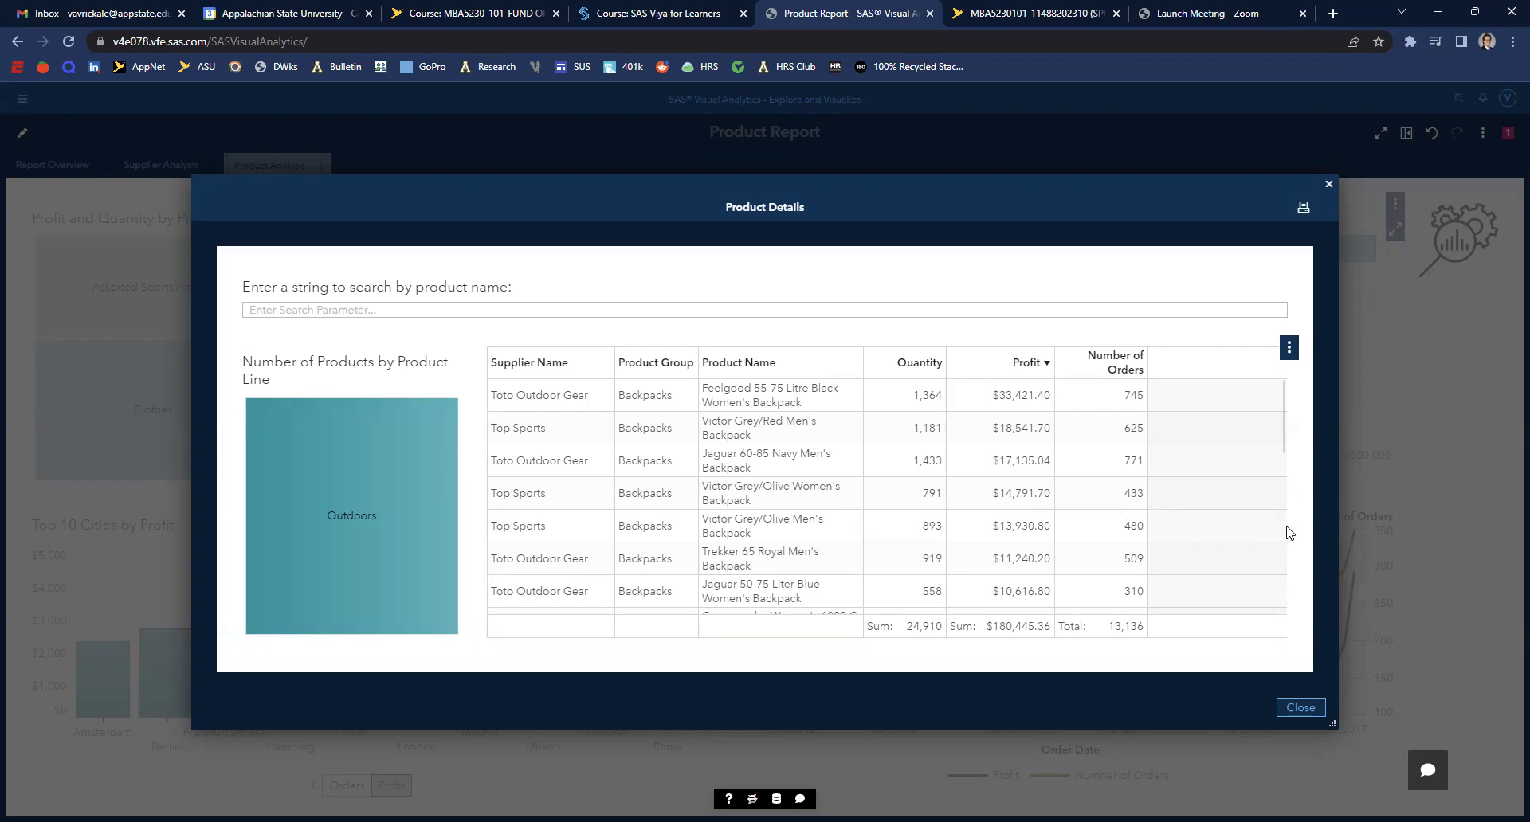
left_click(1300, 709)
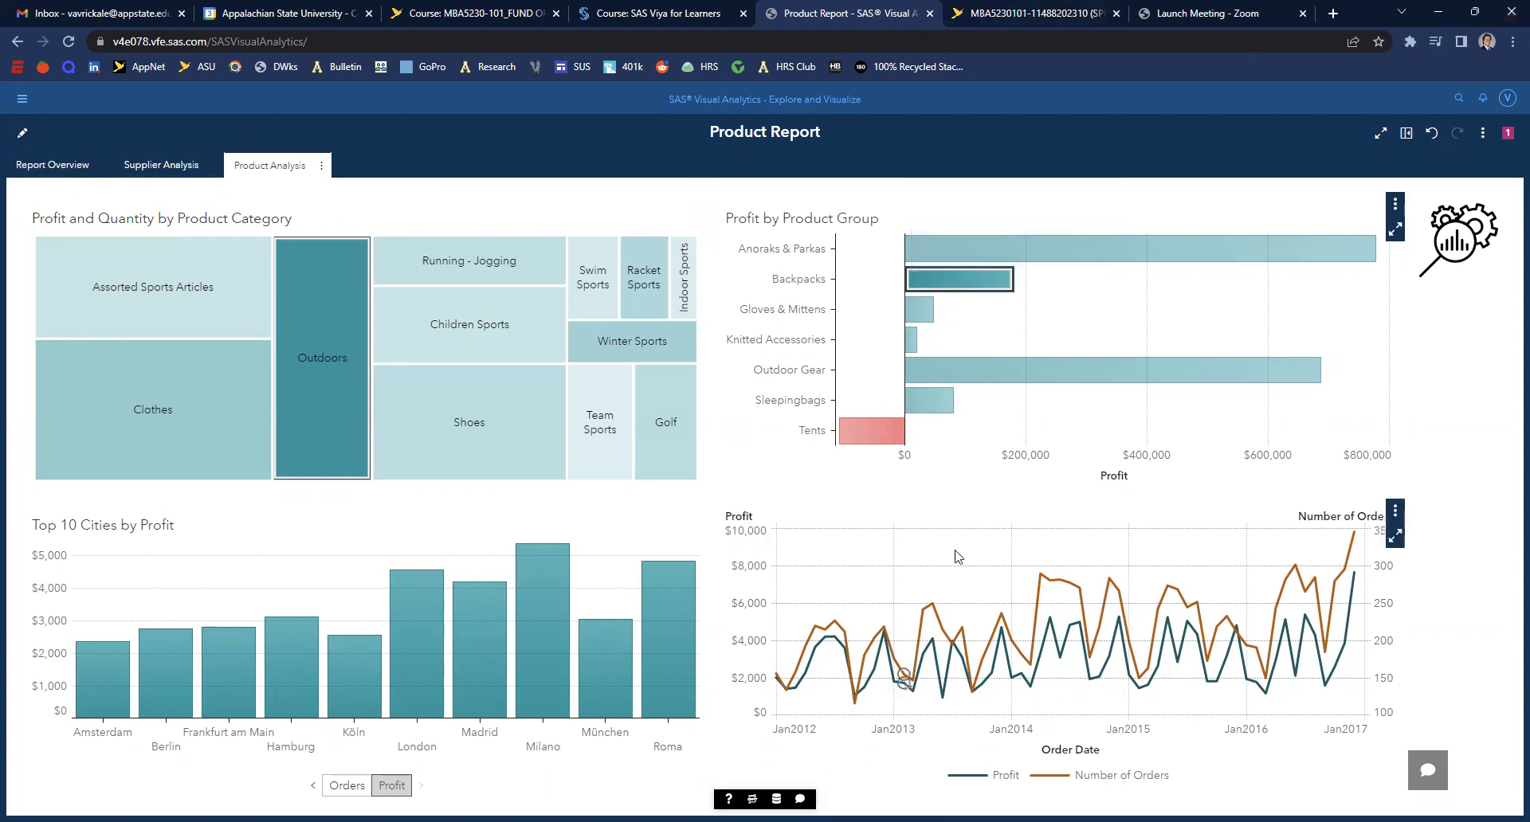
Step: Select the Outdoor Gear product group and maximize the Profit and Quantity by Product Category treemap
left_click(916, 373)
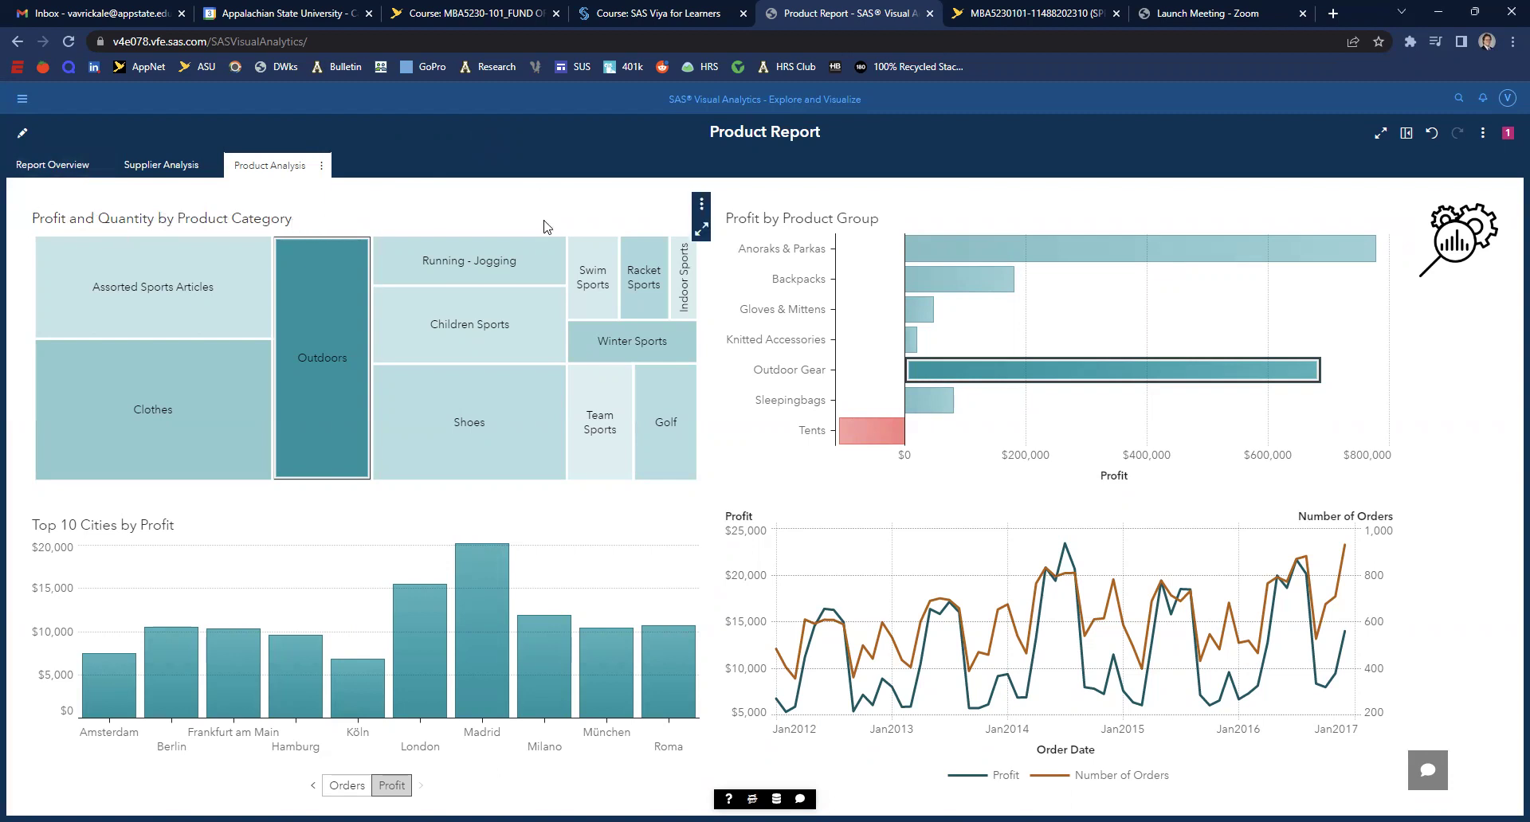
left_click(702, 229)
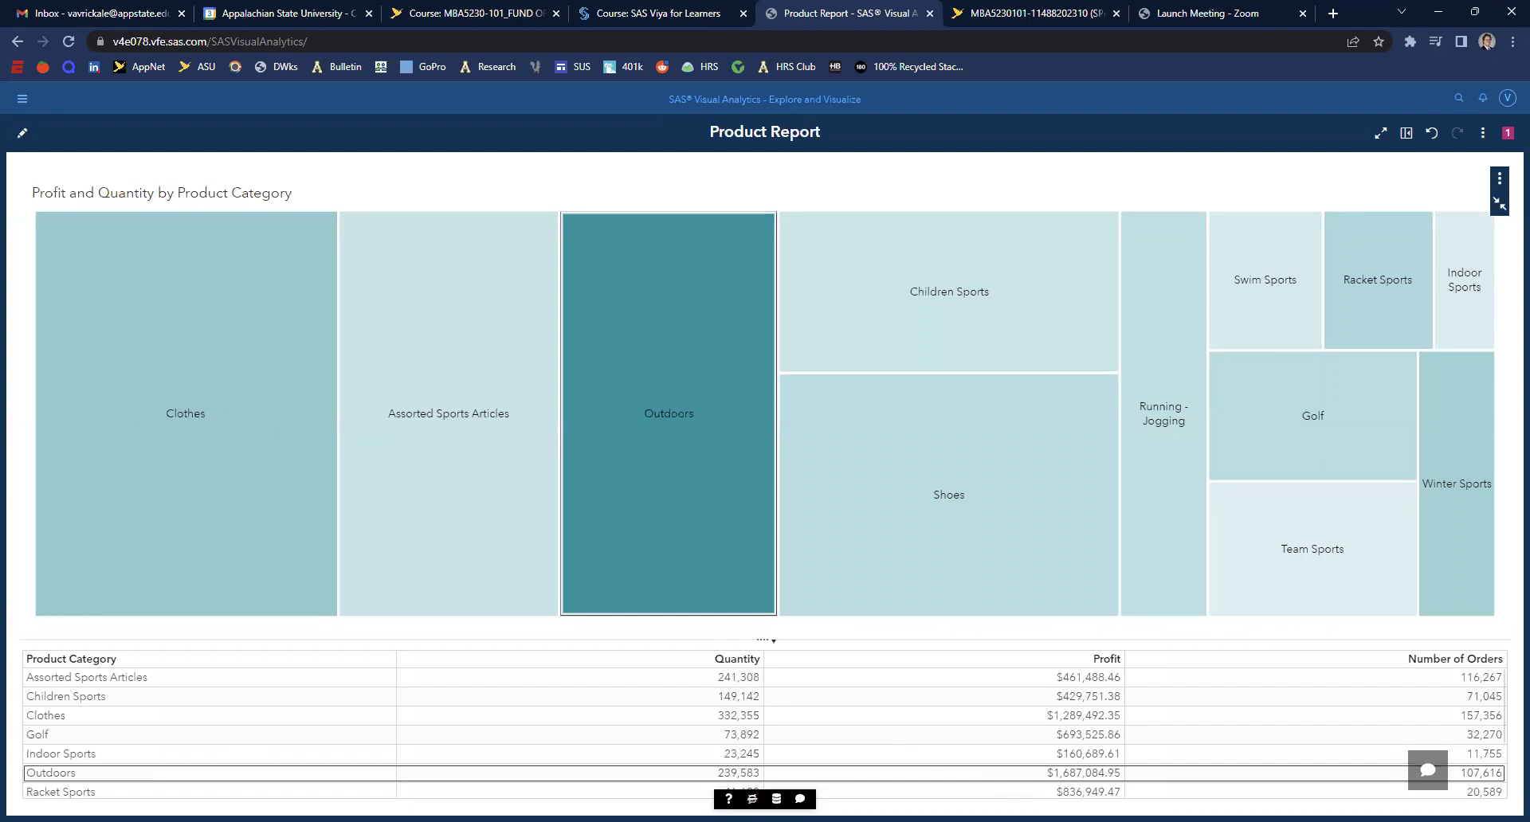
Step: Sort the treemap's data table by Number of Orders in both directions, ending with ascending order
left_click(1492, 661)
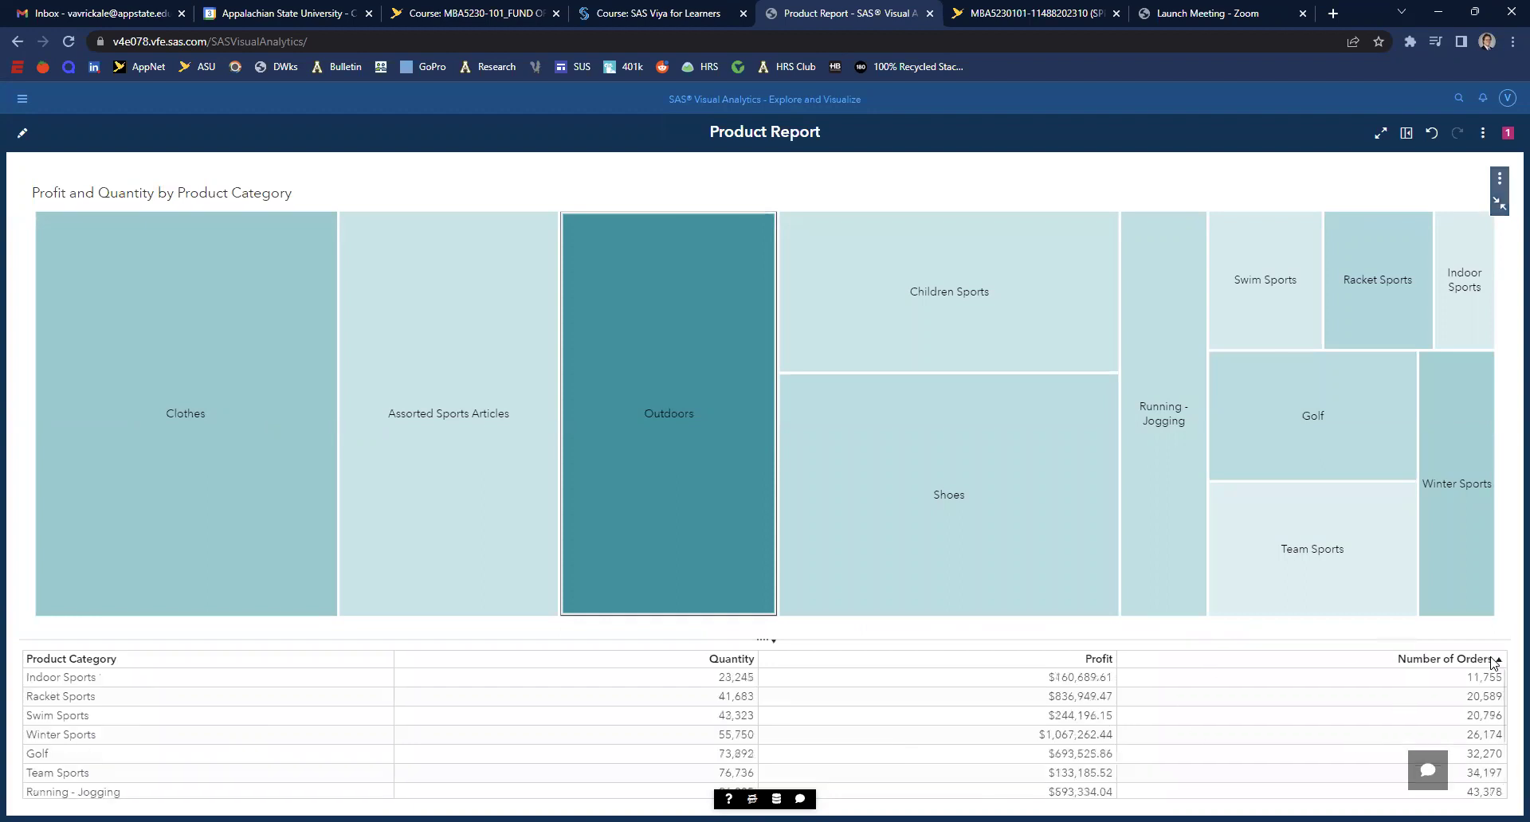
left_click(1497, 662)
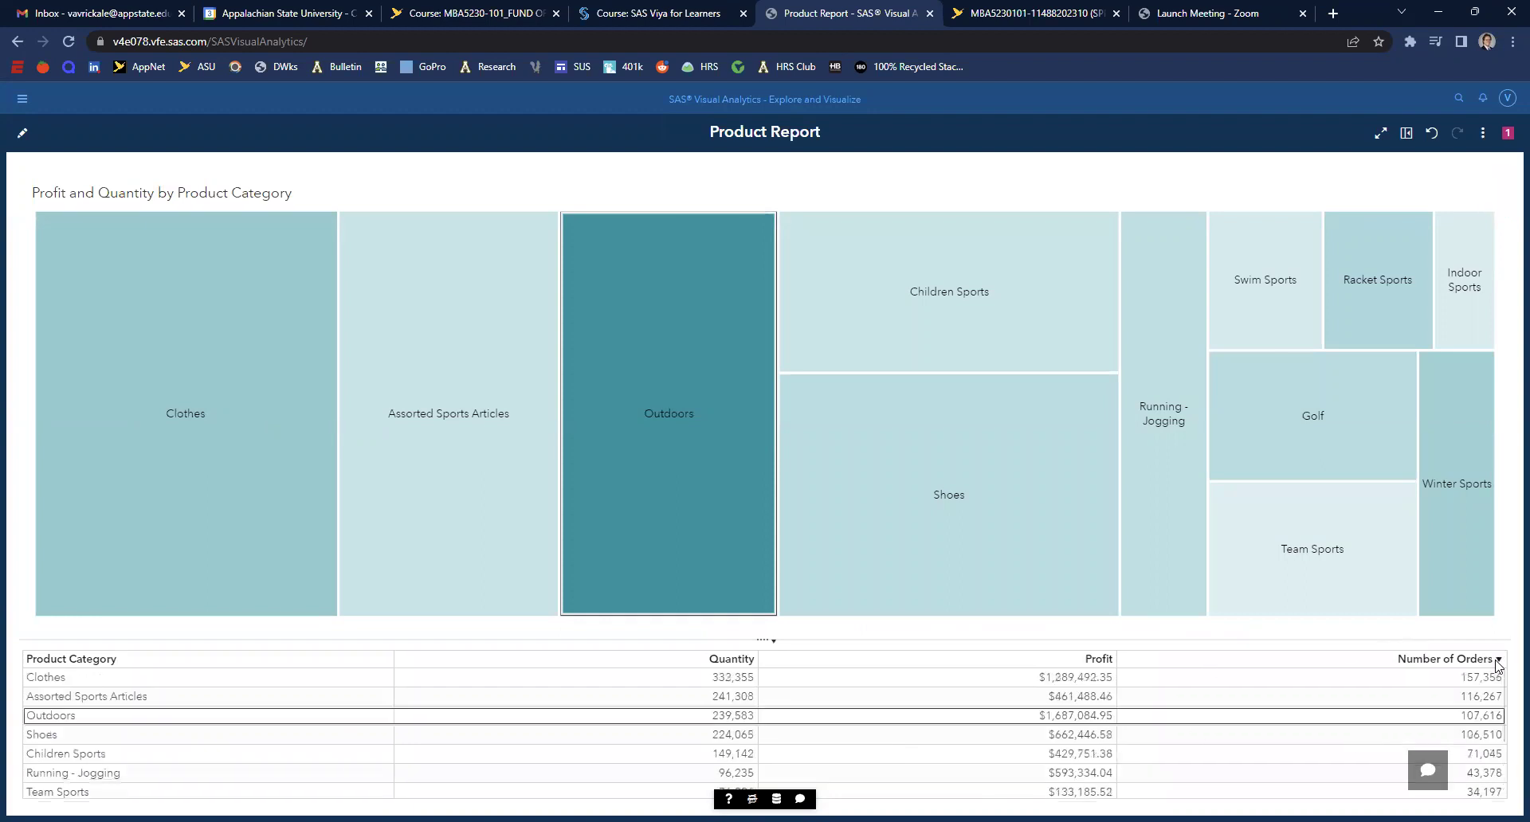
left_click(1468, 662)
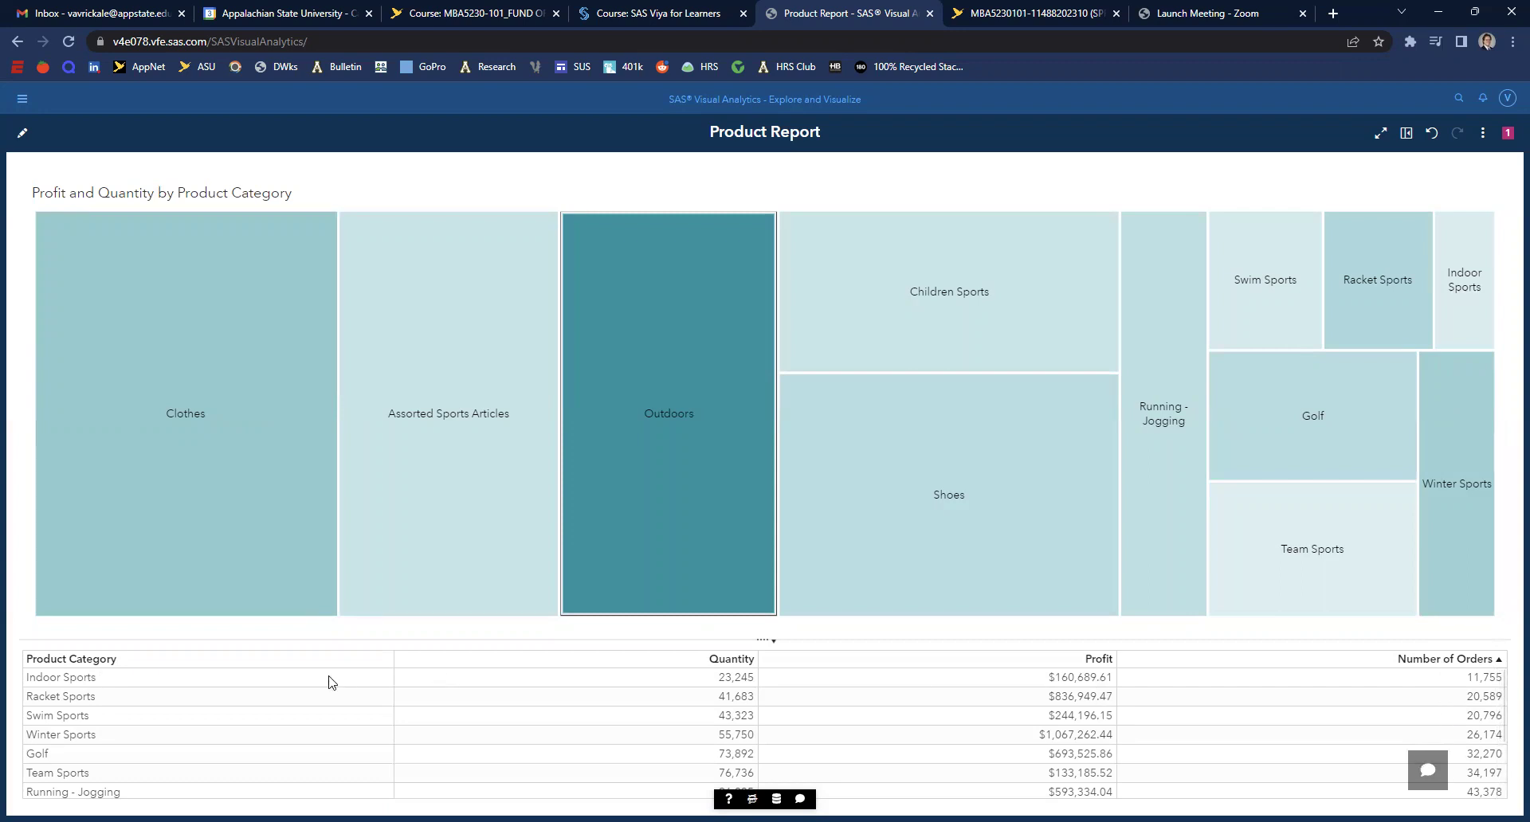
Step: Select the Indoor Sports category in the data table and sort the table by Profit in ascending order
left_click(94, 680)
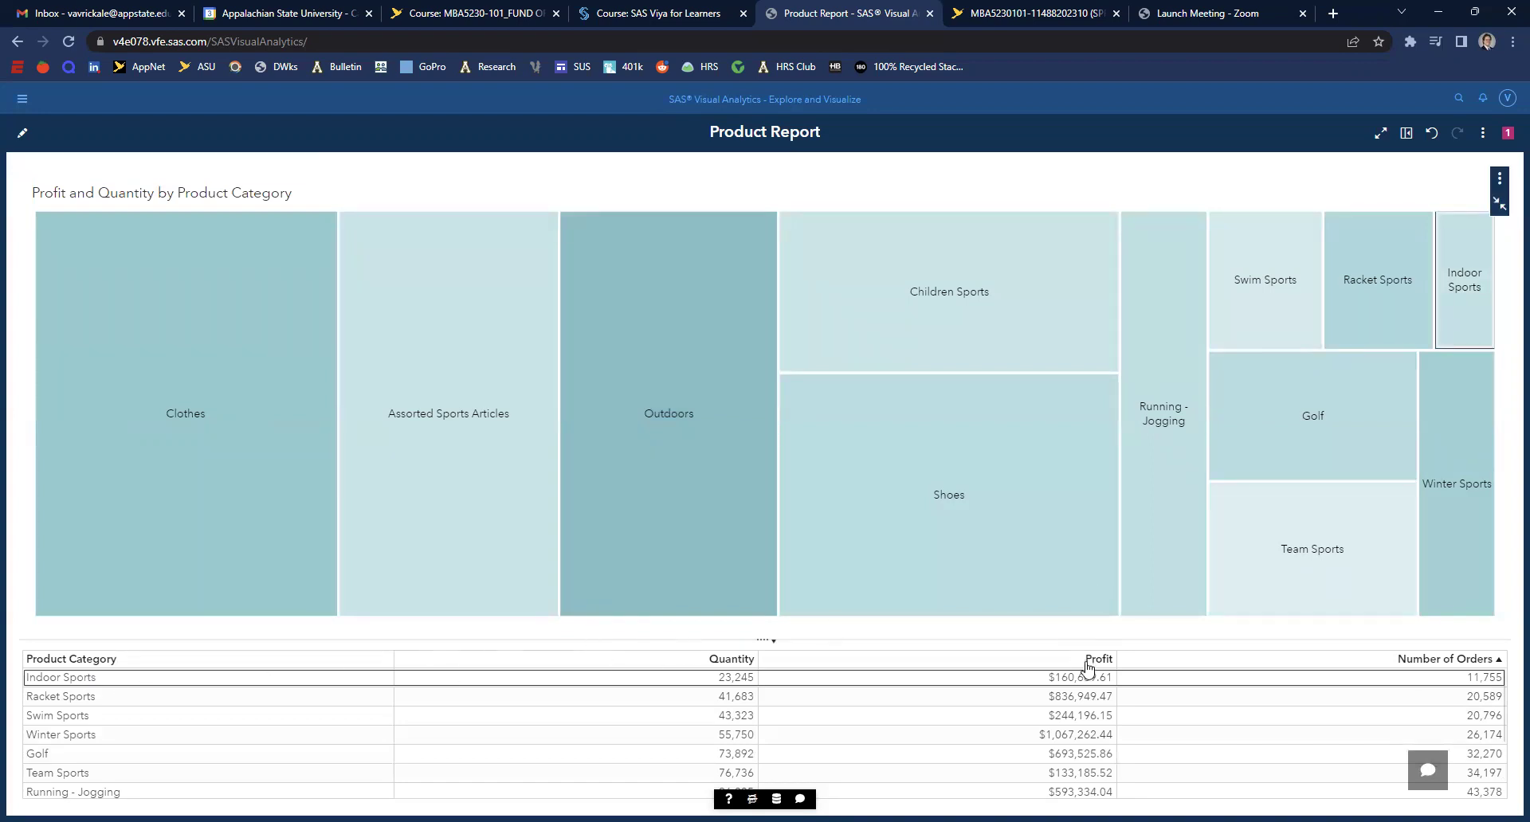
left_click(1106, 660)
left_click(1118, 660)
left_click(1118, 661)
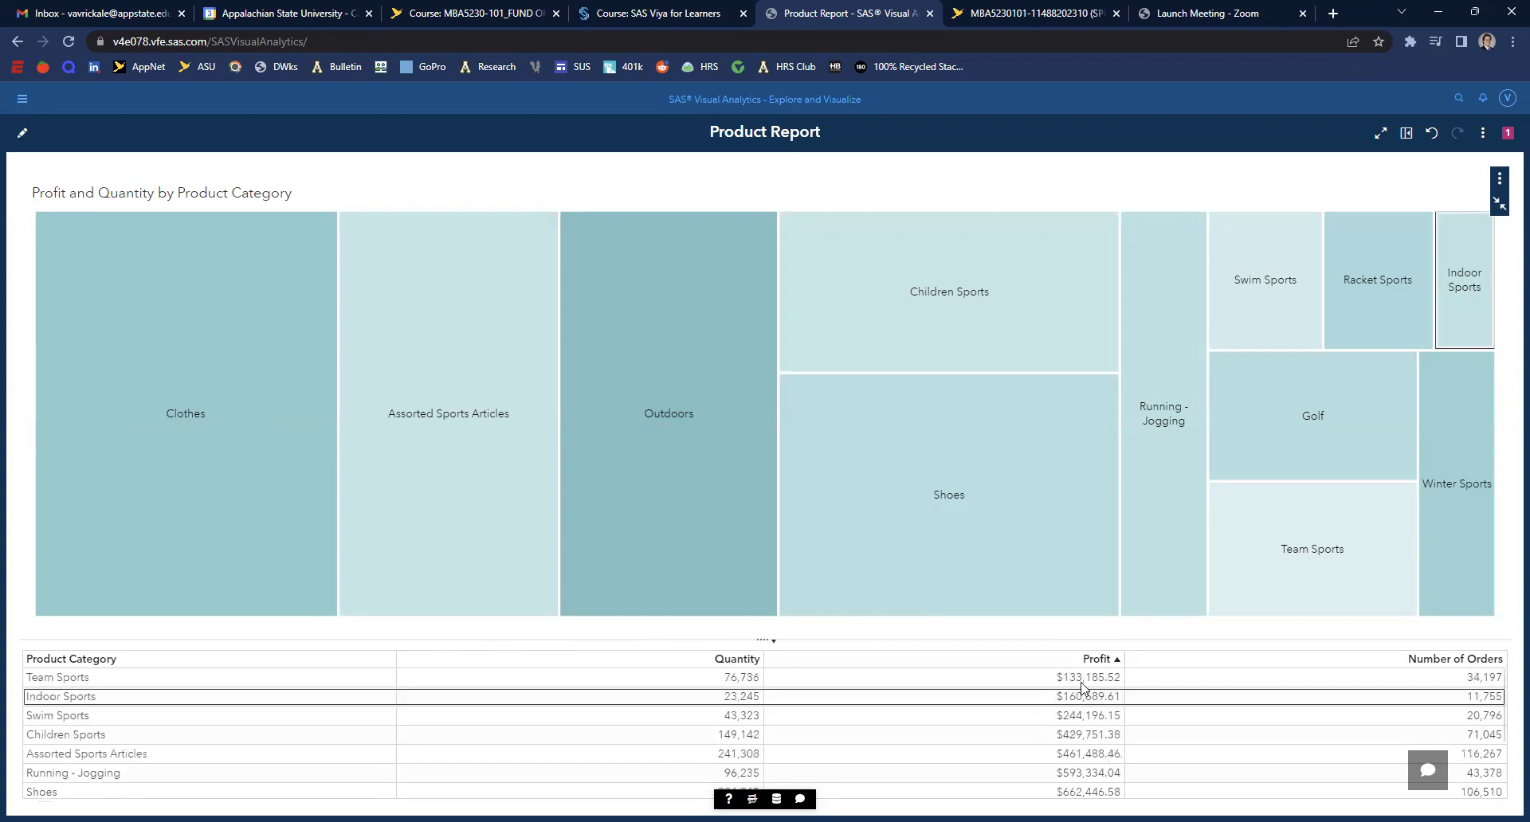
Step: Select the Team Sports category in the data table and restore the maximized treemap to its normal size
left_click(87, 680)
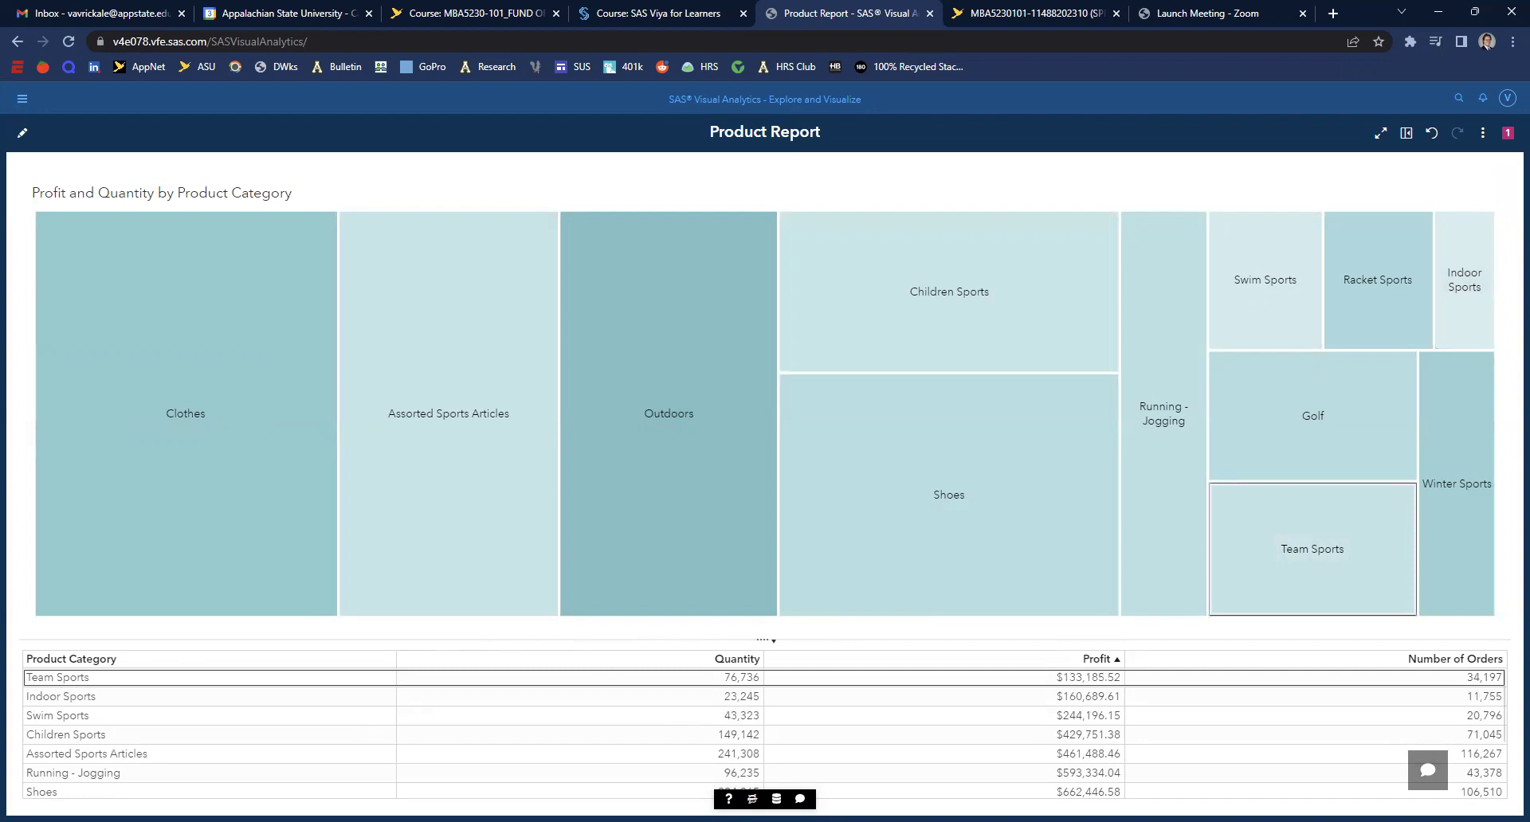
left_click(1502, 213)
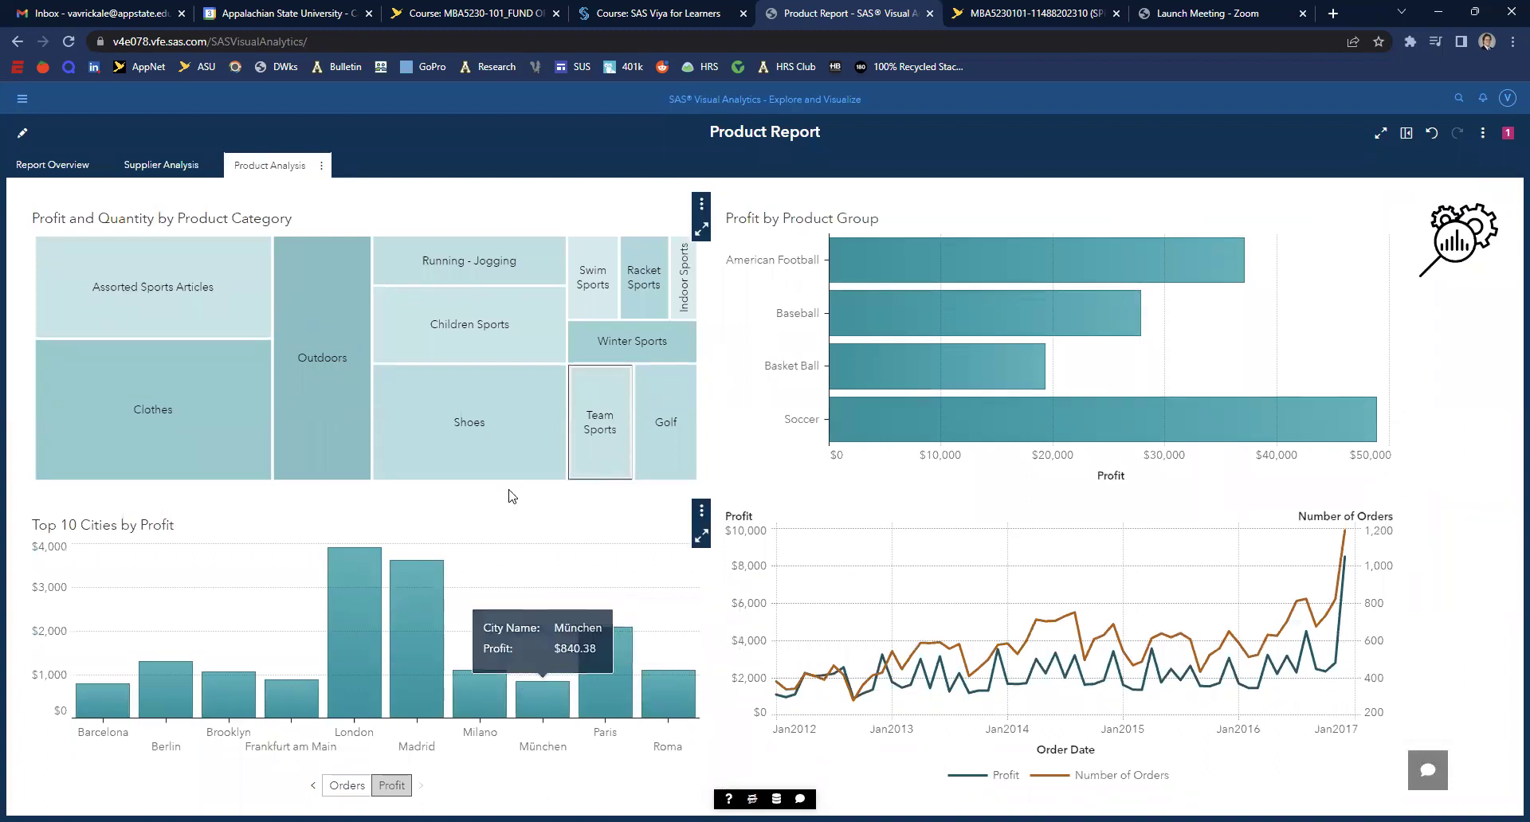
Step: Select the Indoor Sports category in the treemap and inspect its product group bars in the Profit by Product Group chart
left_click(680, 279)
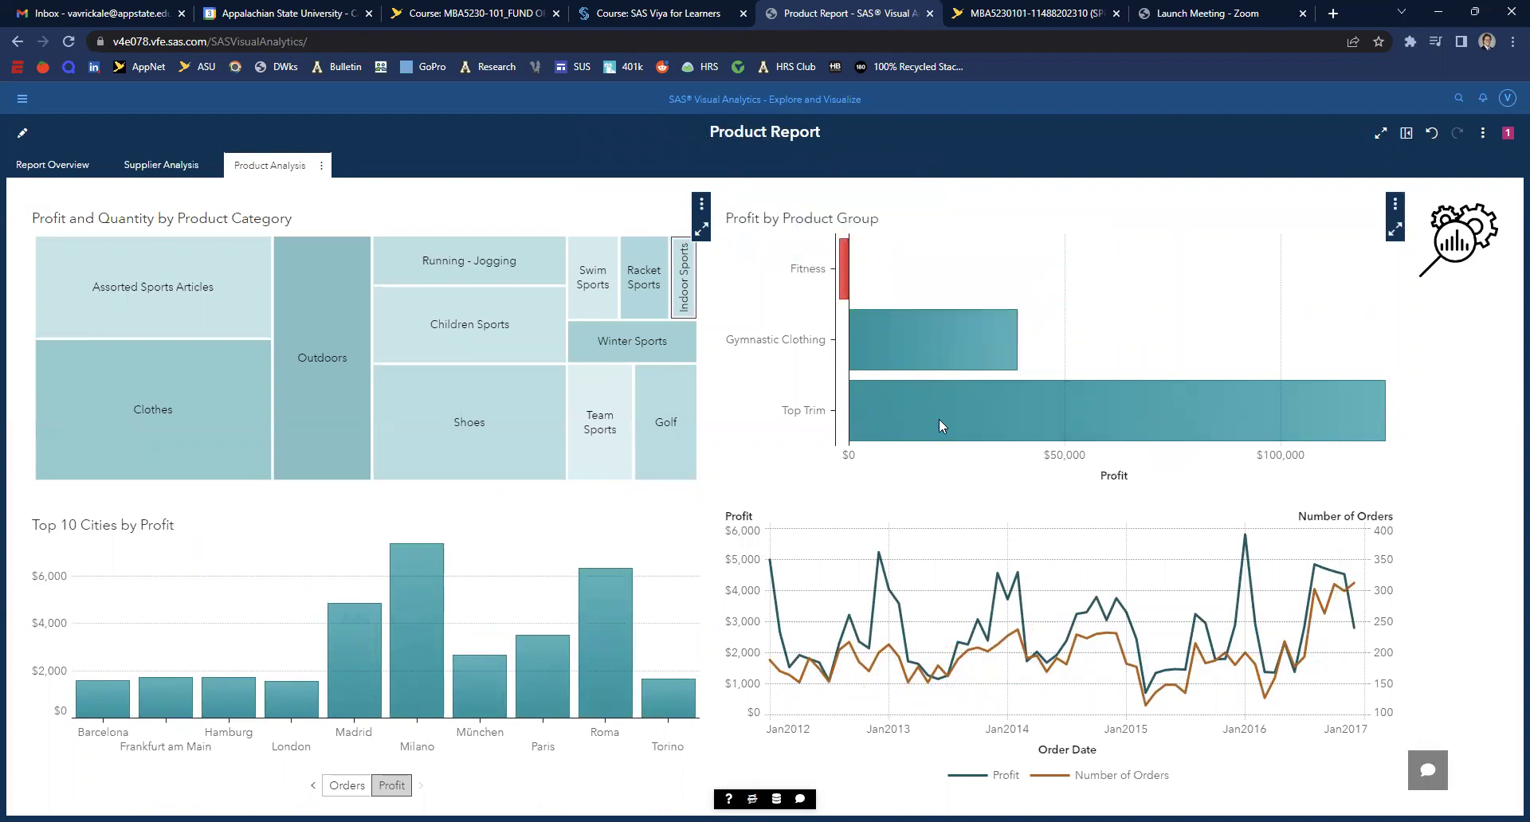
mouse_move(940, 421)
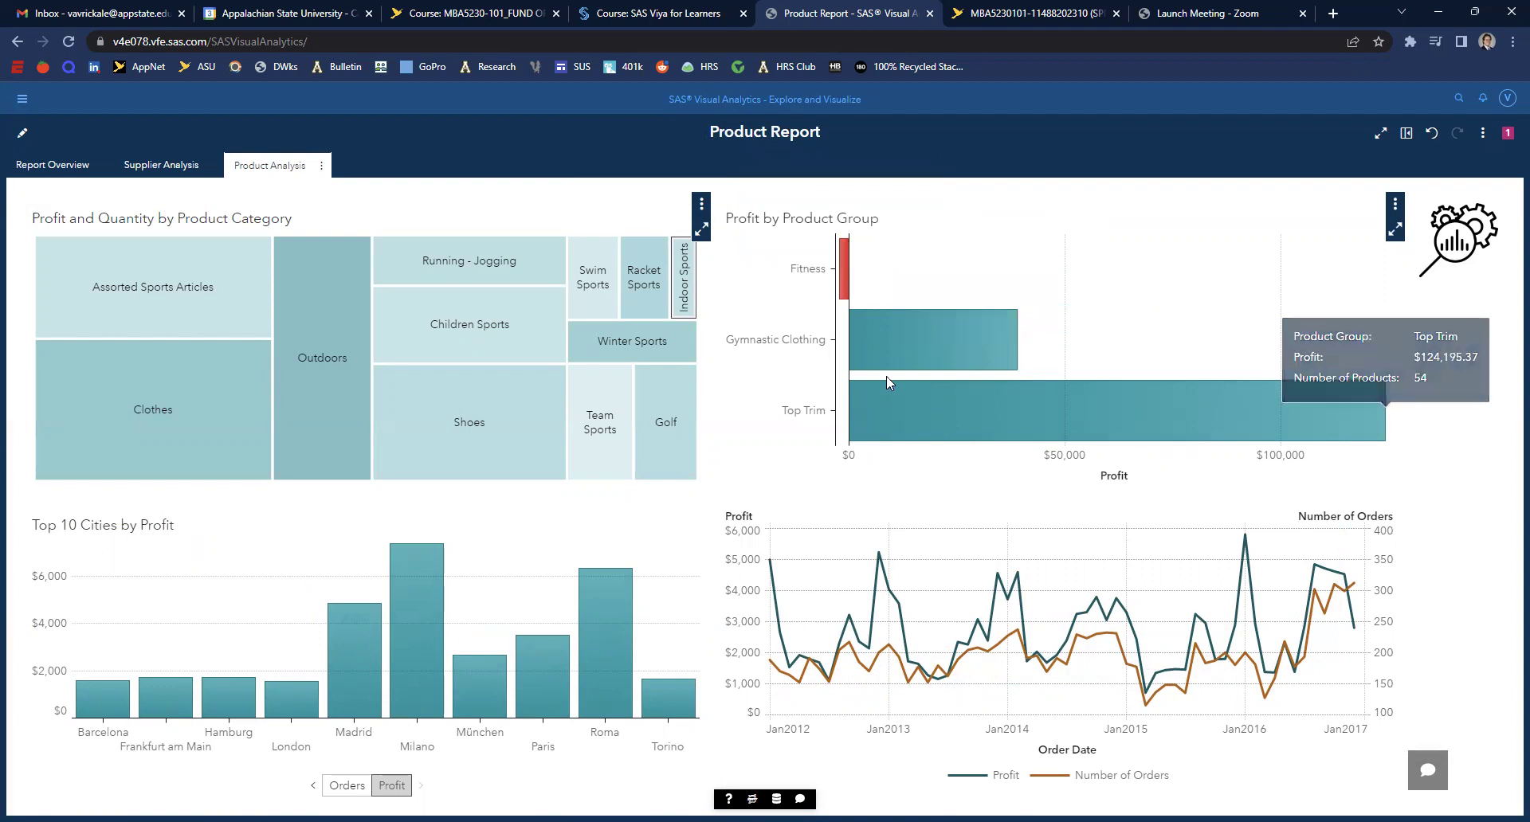
mouse_move(937, 317)
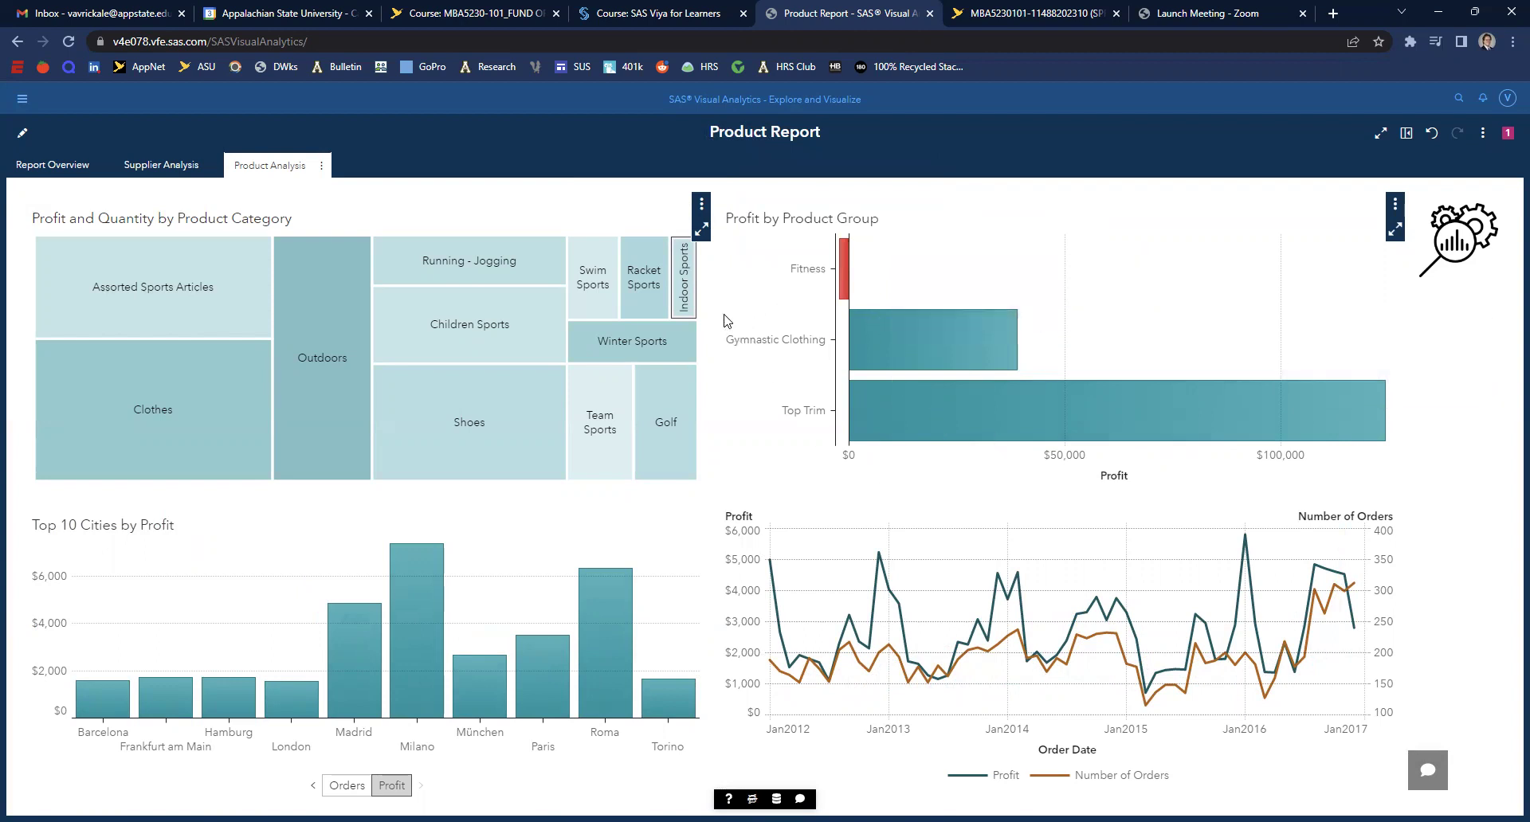
mouse_move(841, 266)
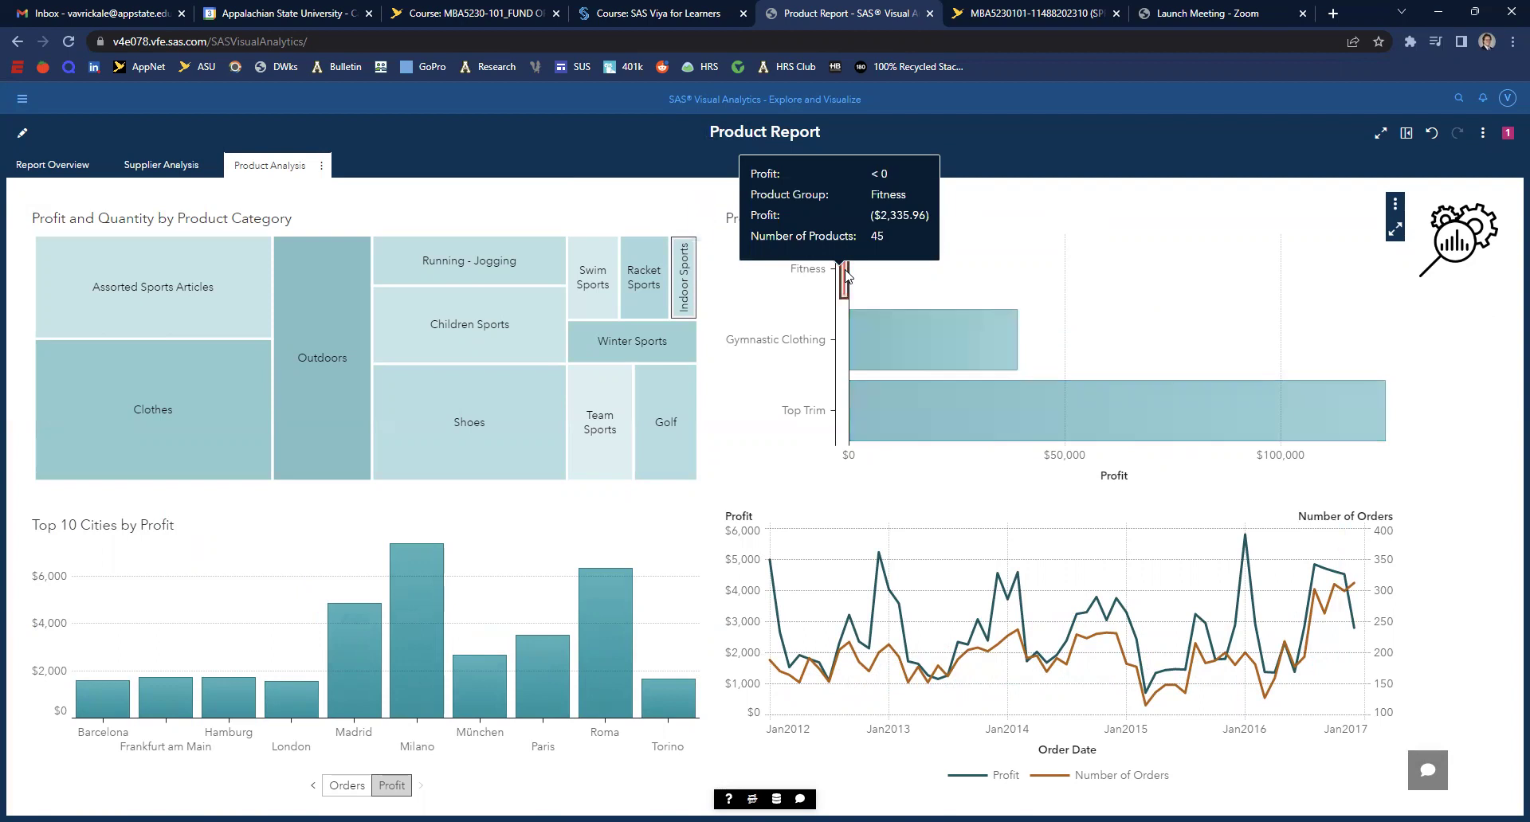
Step: Open the product details for the Fitness group, sort the products by Profit in ascending order, and close the details
double_click(845, 275)
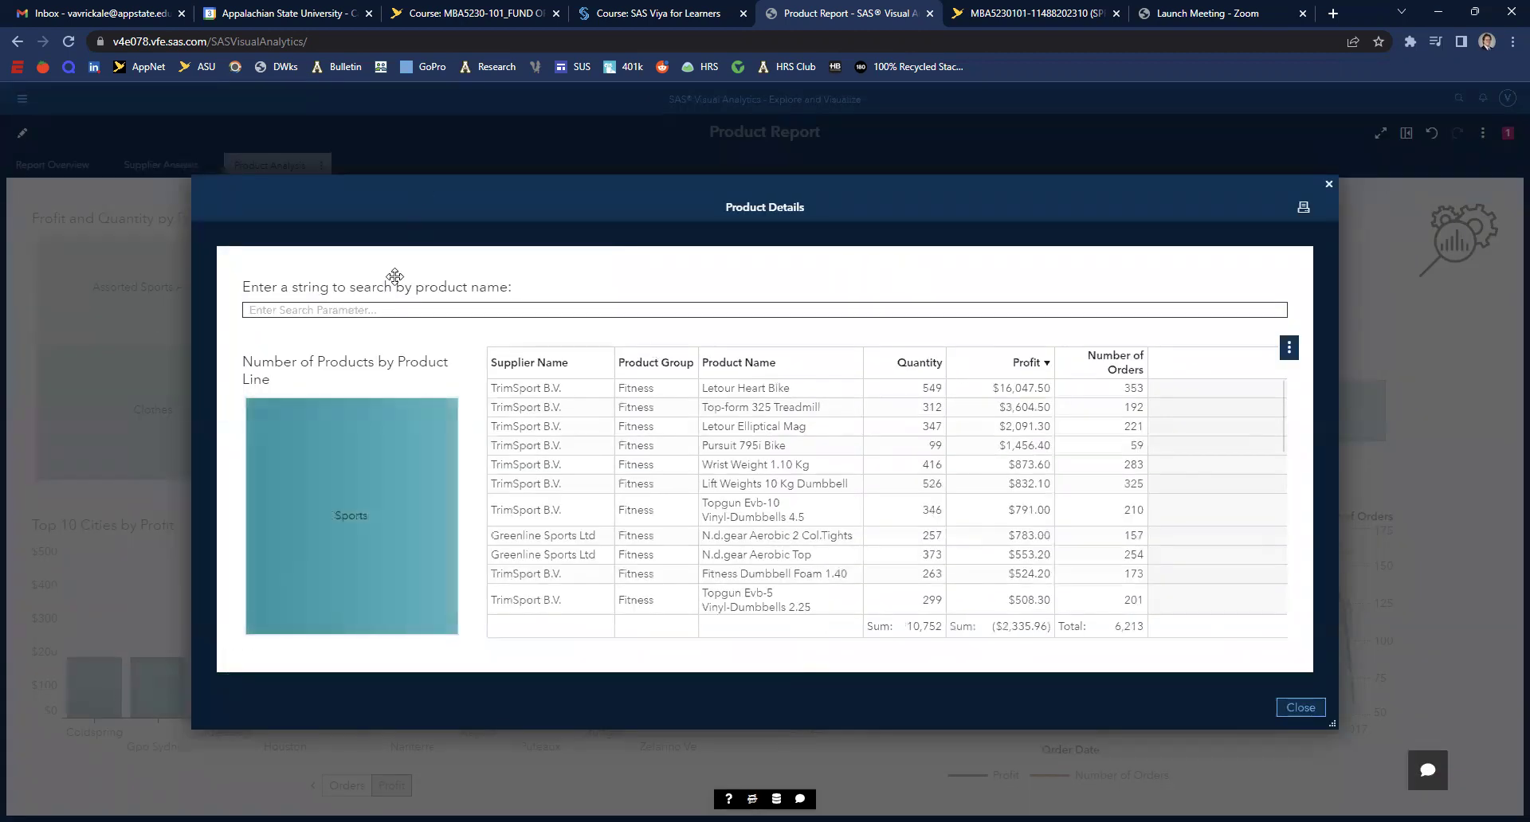
mouse_move(410, 480)
left_click(1046, 365)
left_click(1046, 366)
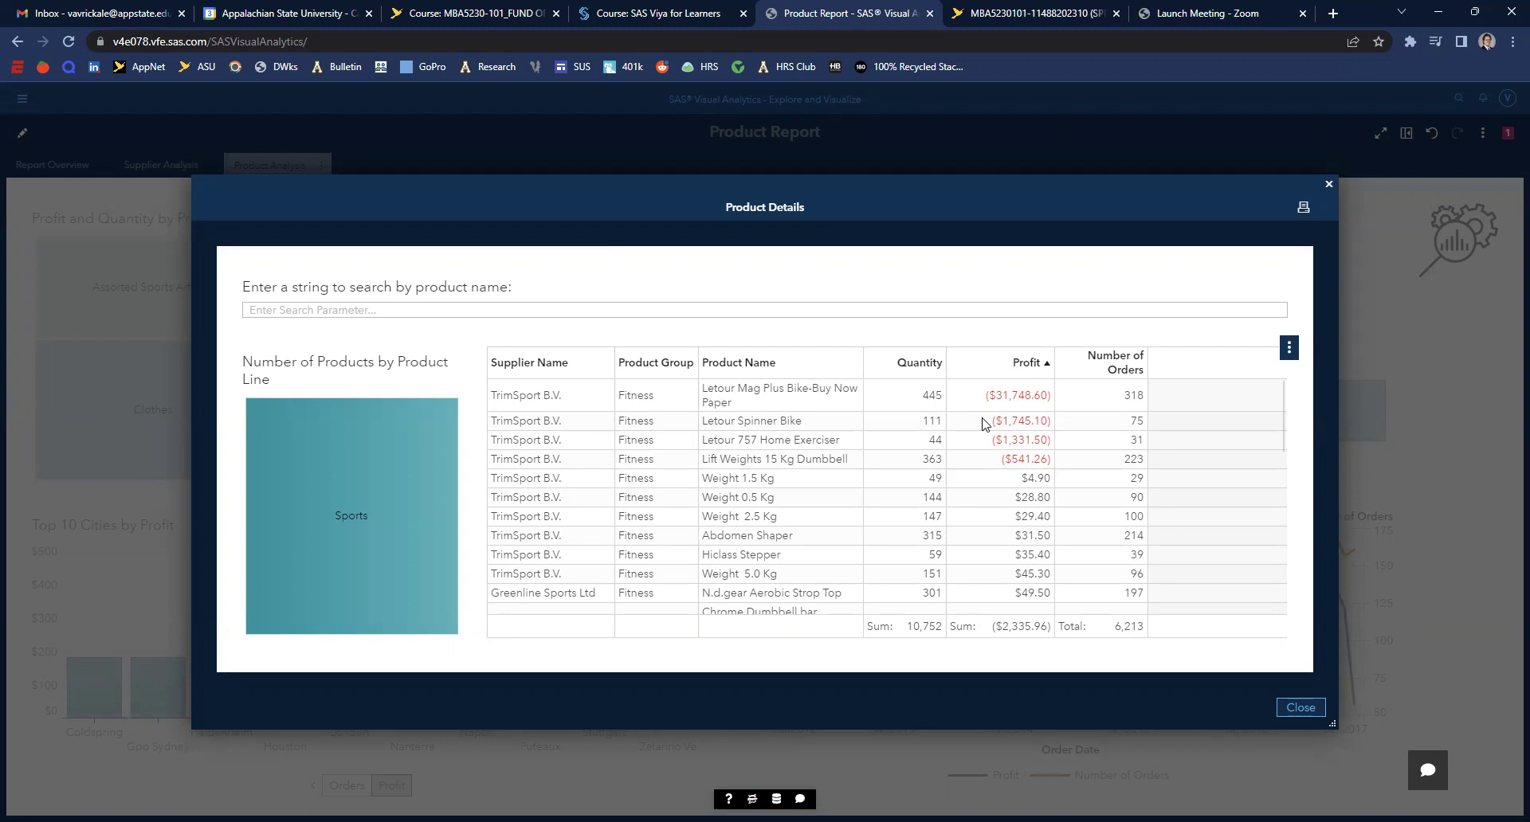
mouse_move(1006, 462)
left_click(1291, 708)
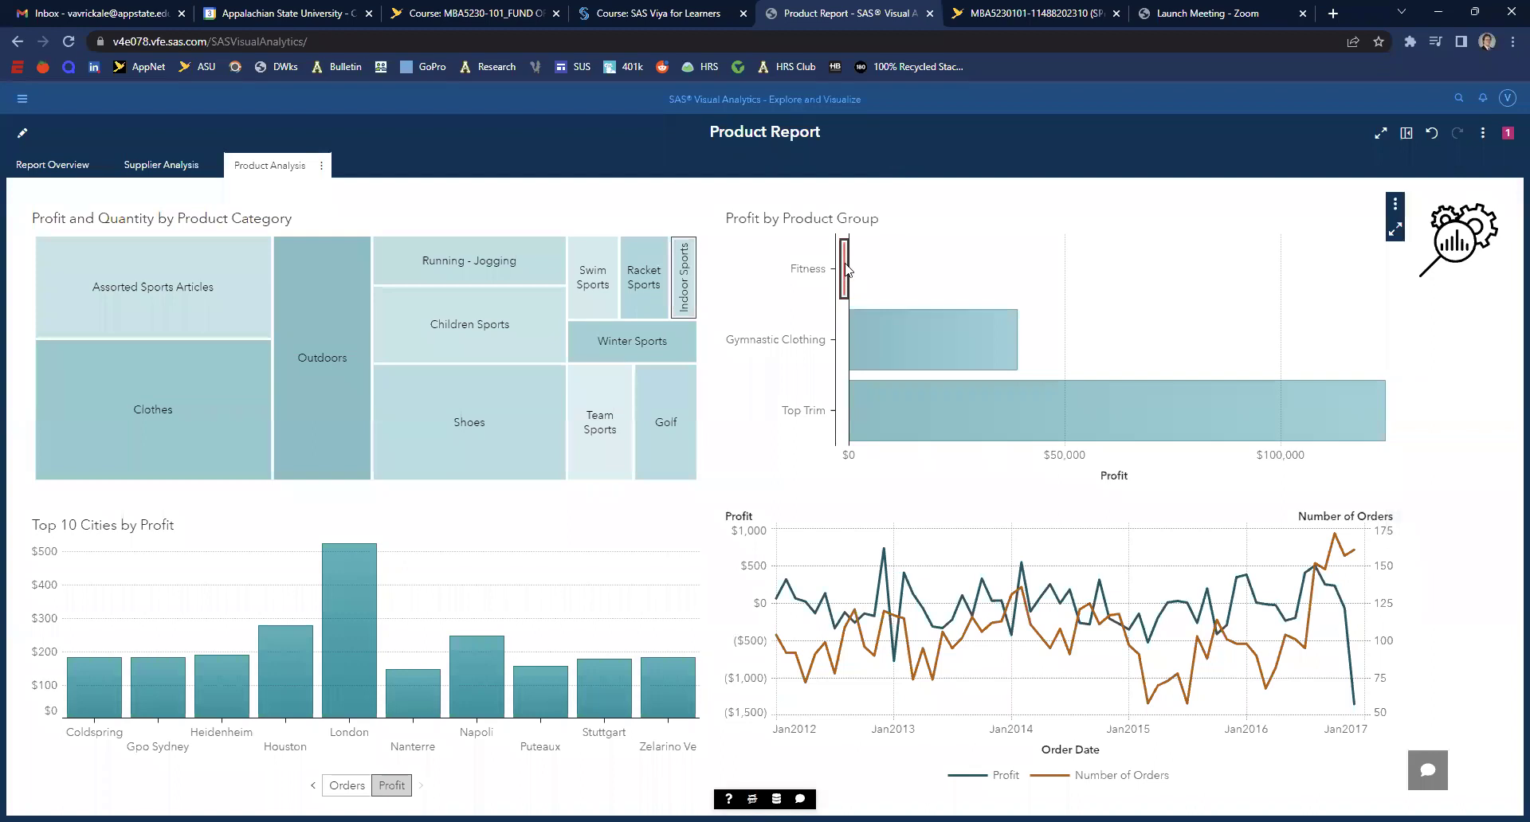
Step: Compare the top cities for Gymnastic Clothing and Fitness, ending with the Fitness product group selected
left_click(867, 328)
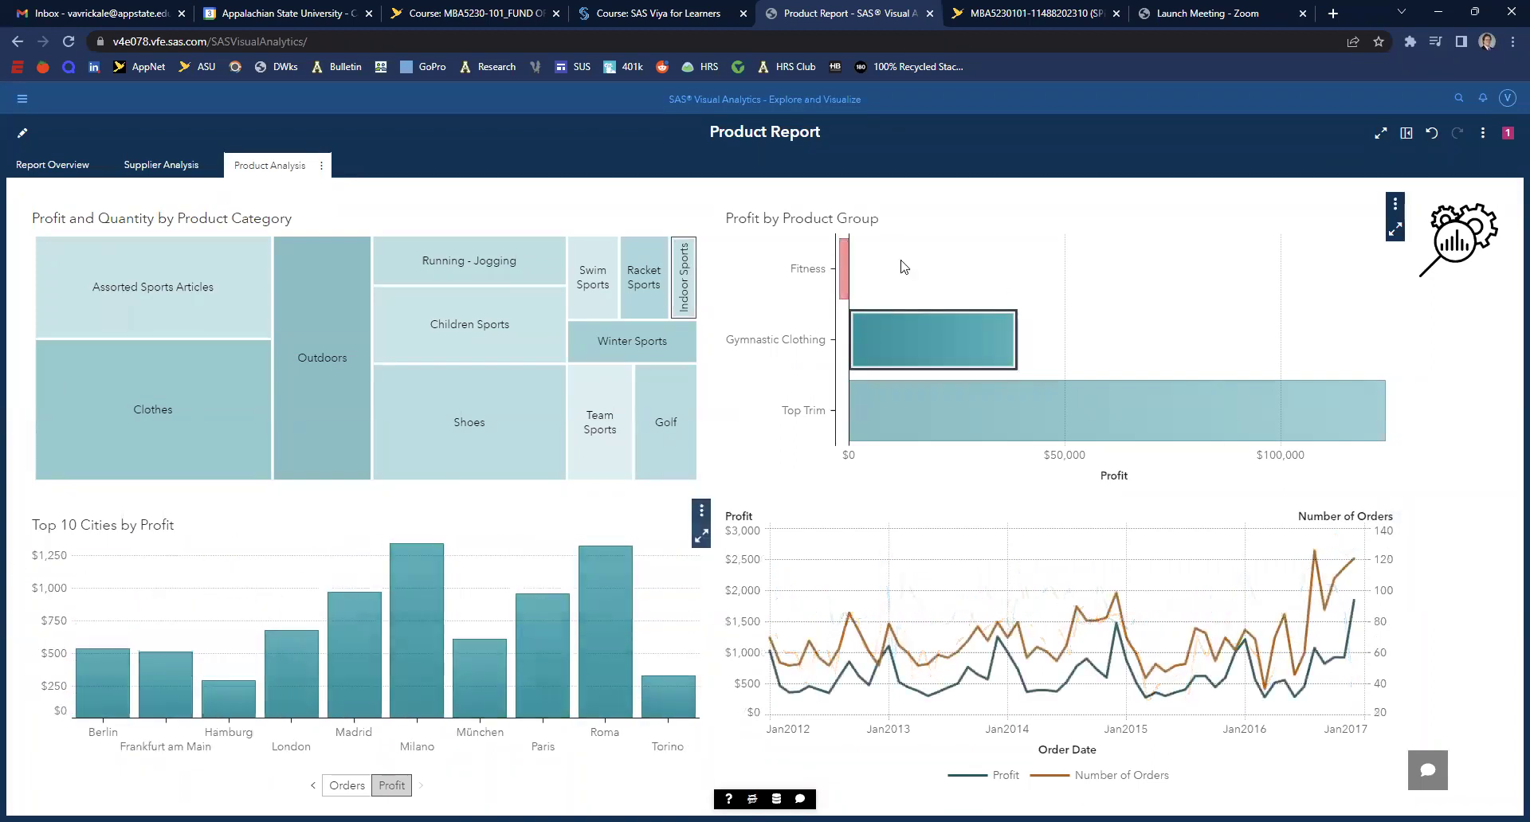
left_click(845, 270)
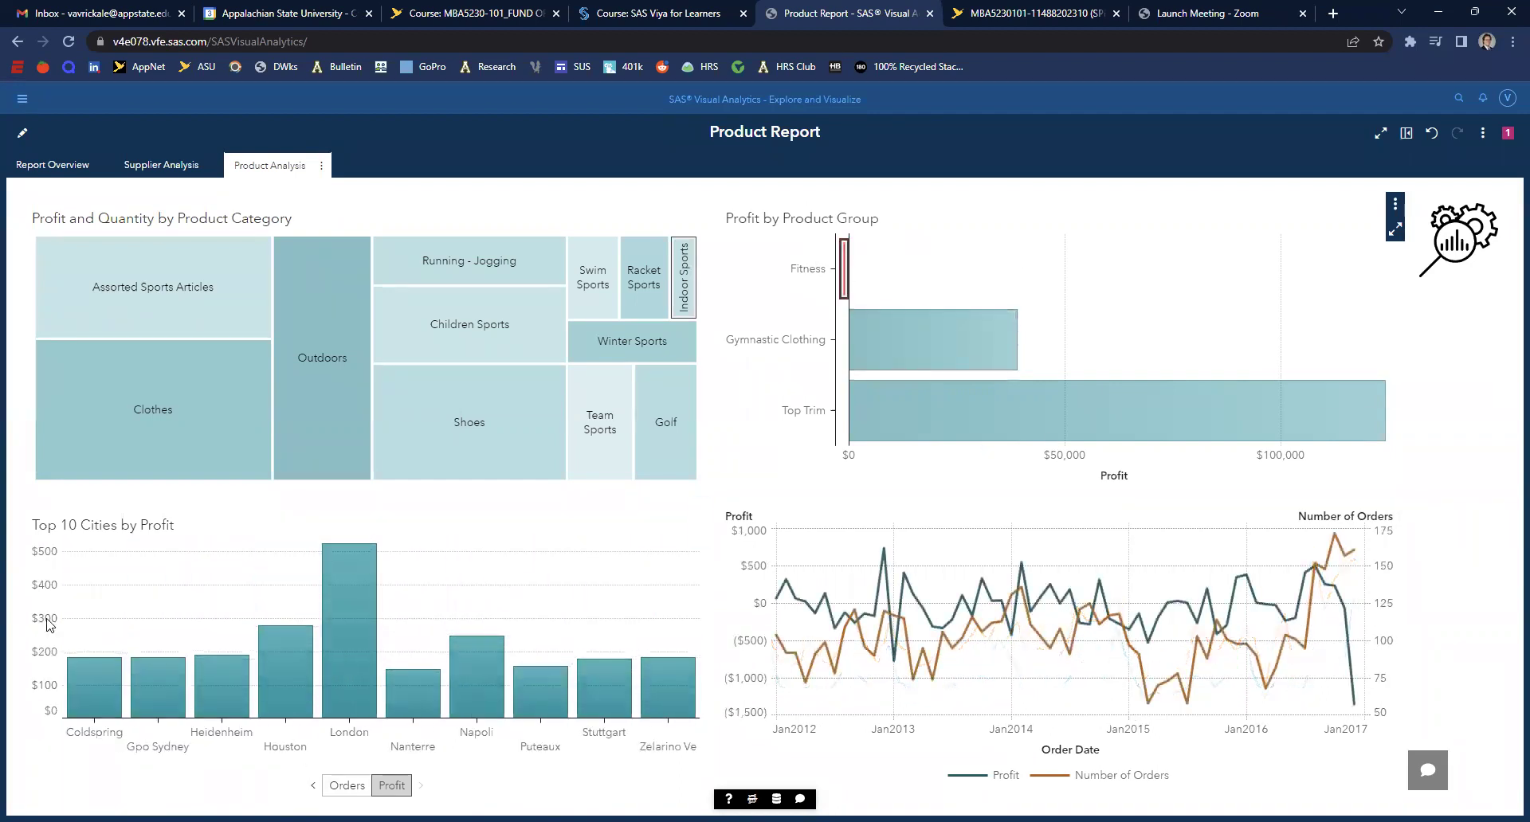
mouse_move(330, 614)
Step: Switch the top 10 cities chart to Orders, sort its maximized data table by Number of Orders descending, and restore the chart
left_click(347, 785)
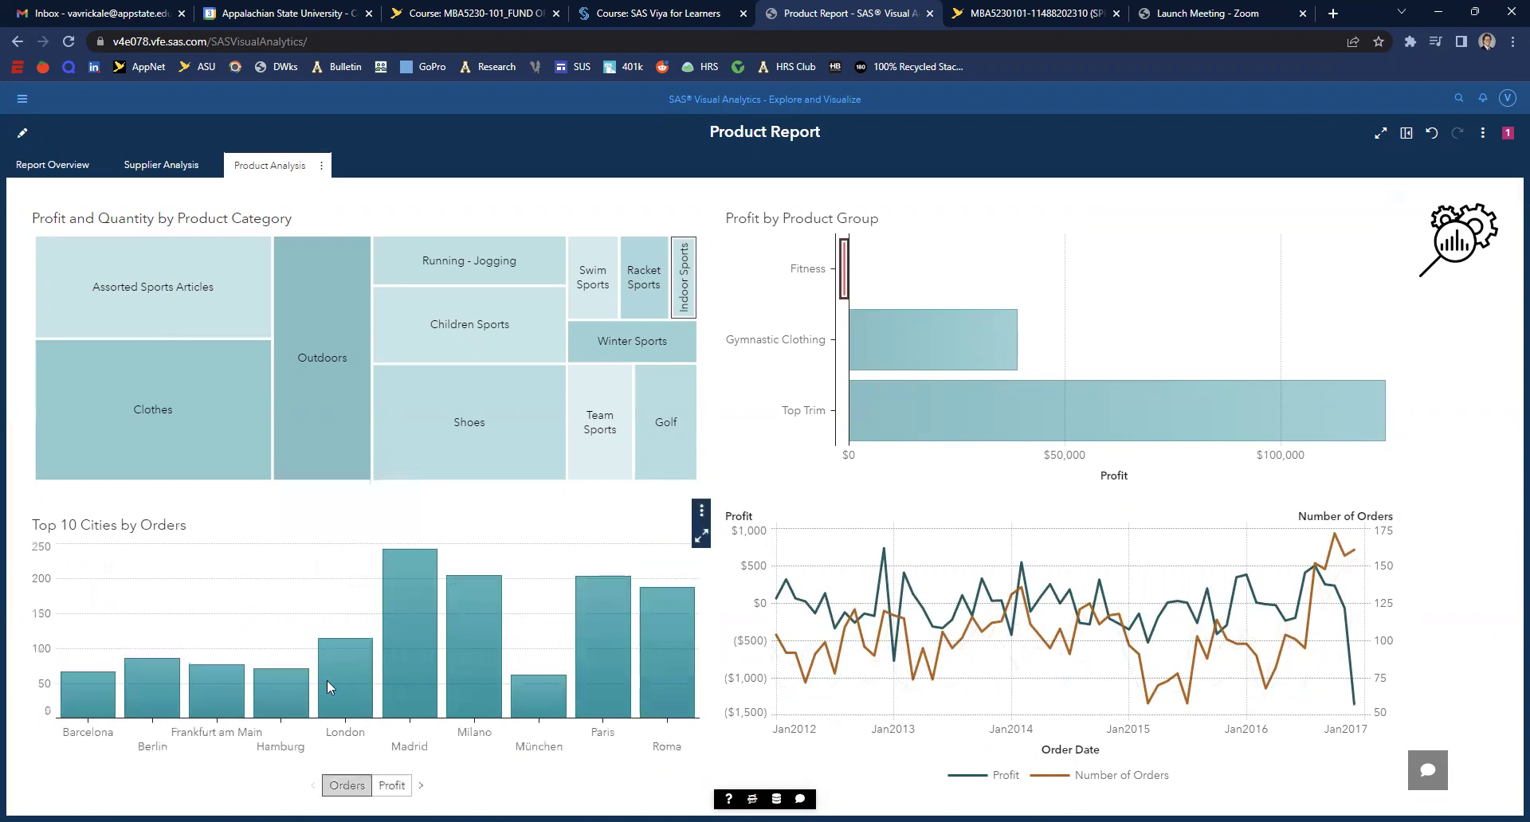
left_click(701, 536)
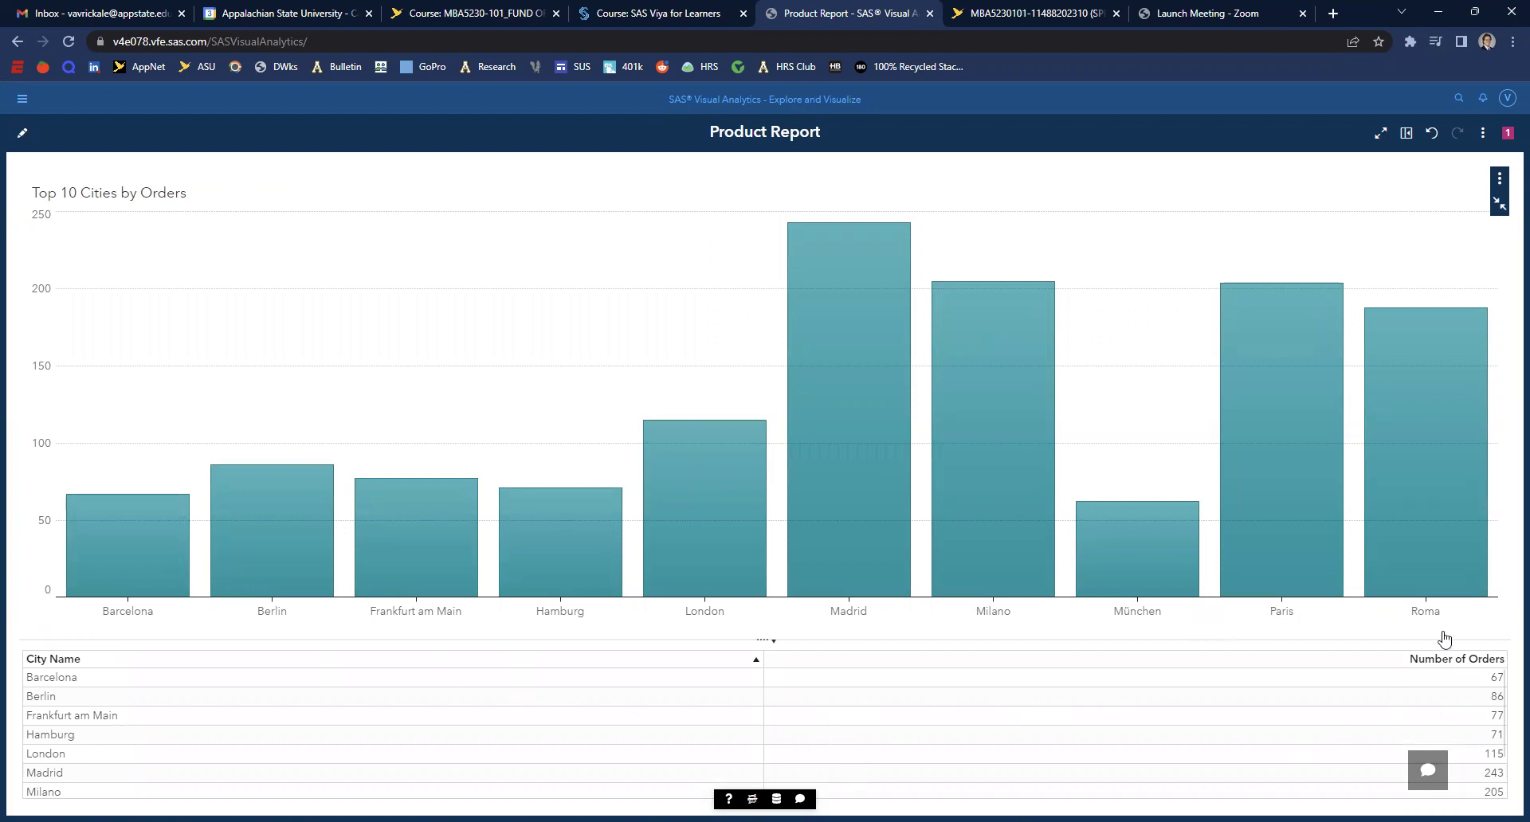
left_click(1484, 659)
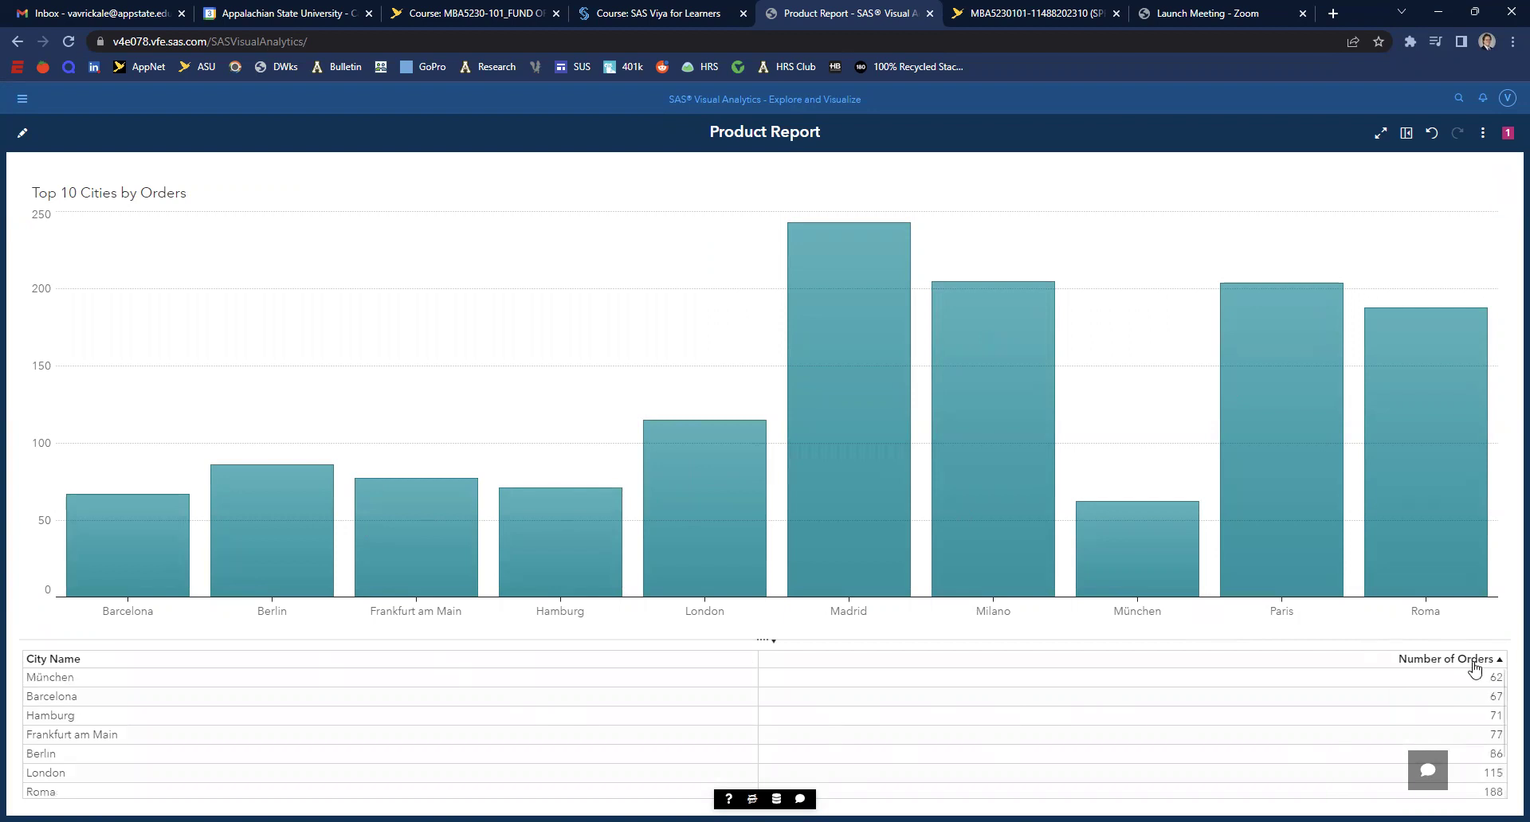
left_click(1468, 660)
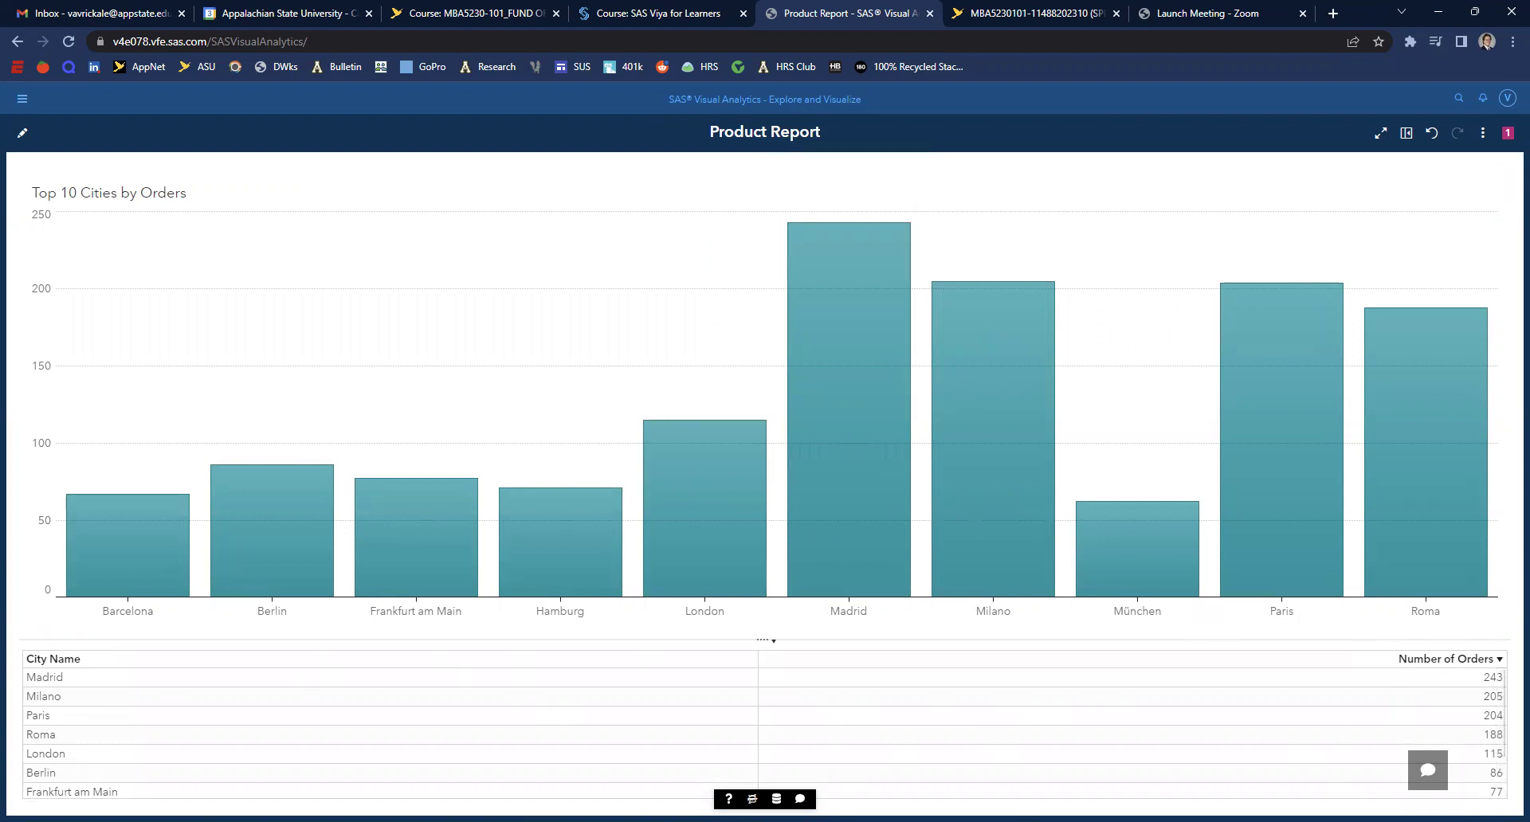
left_click(1499, 205)
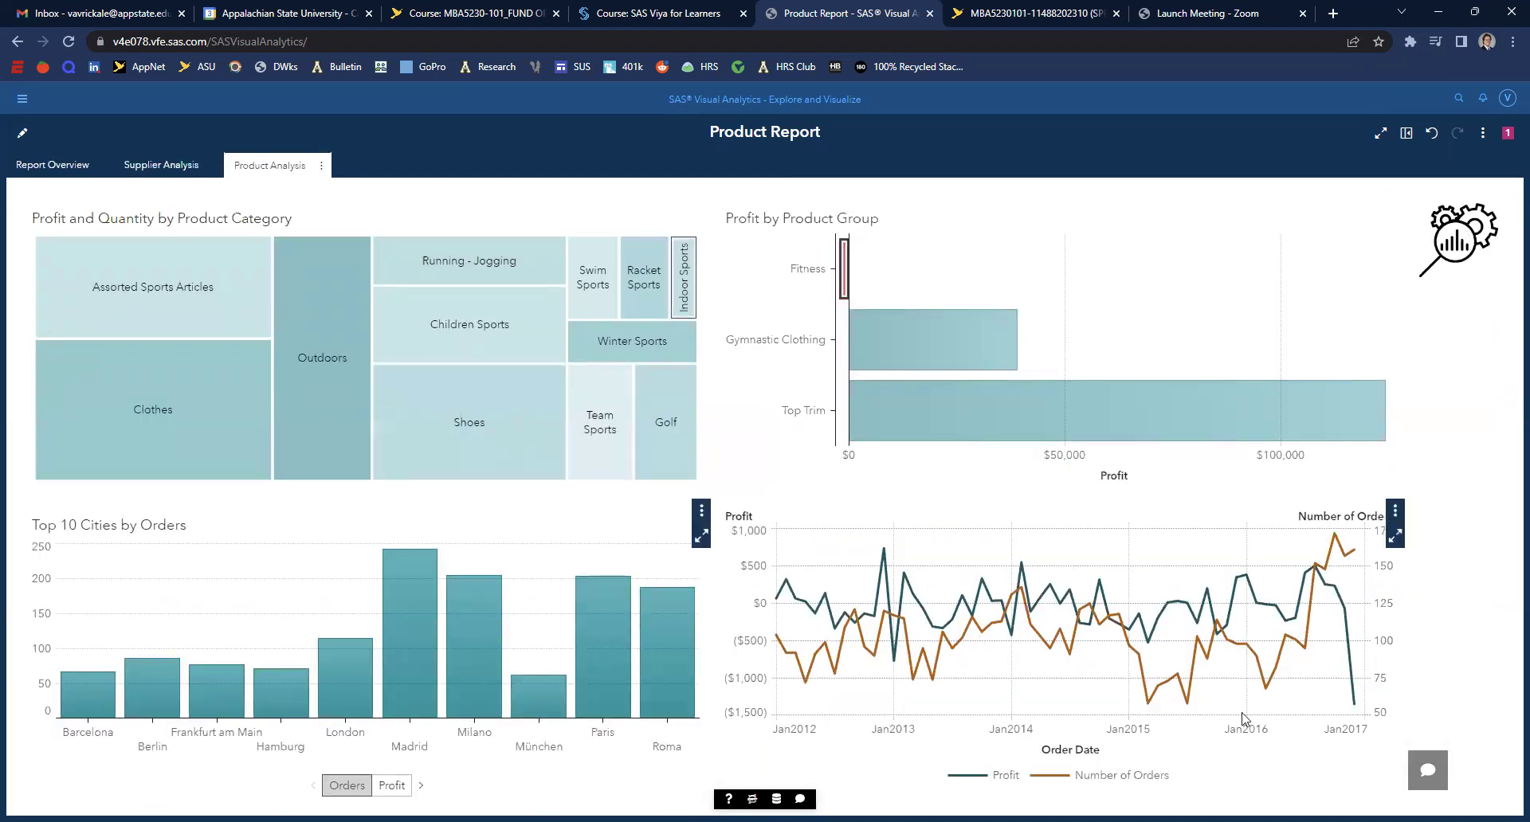
Step: Switch the top 10 cities chart to Profit, sort its maximized data table by Profit descending, and restore the chart
left_click(392, 788)
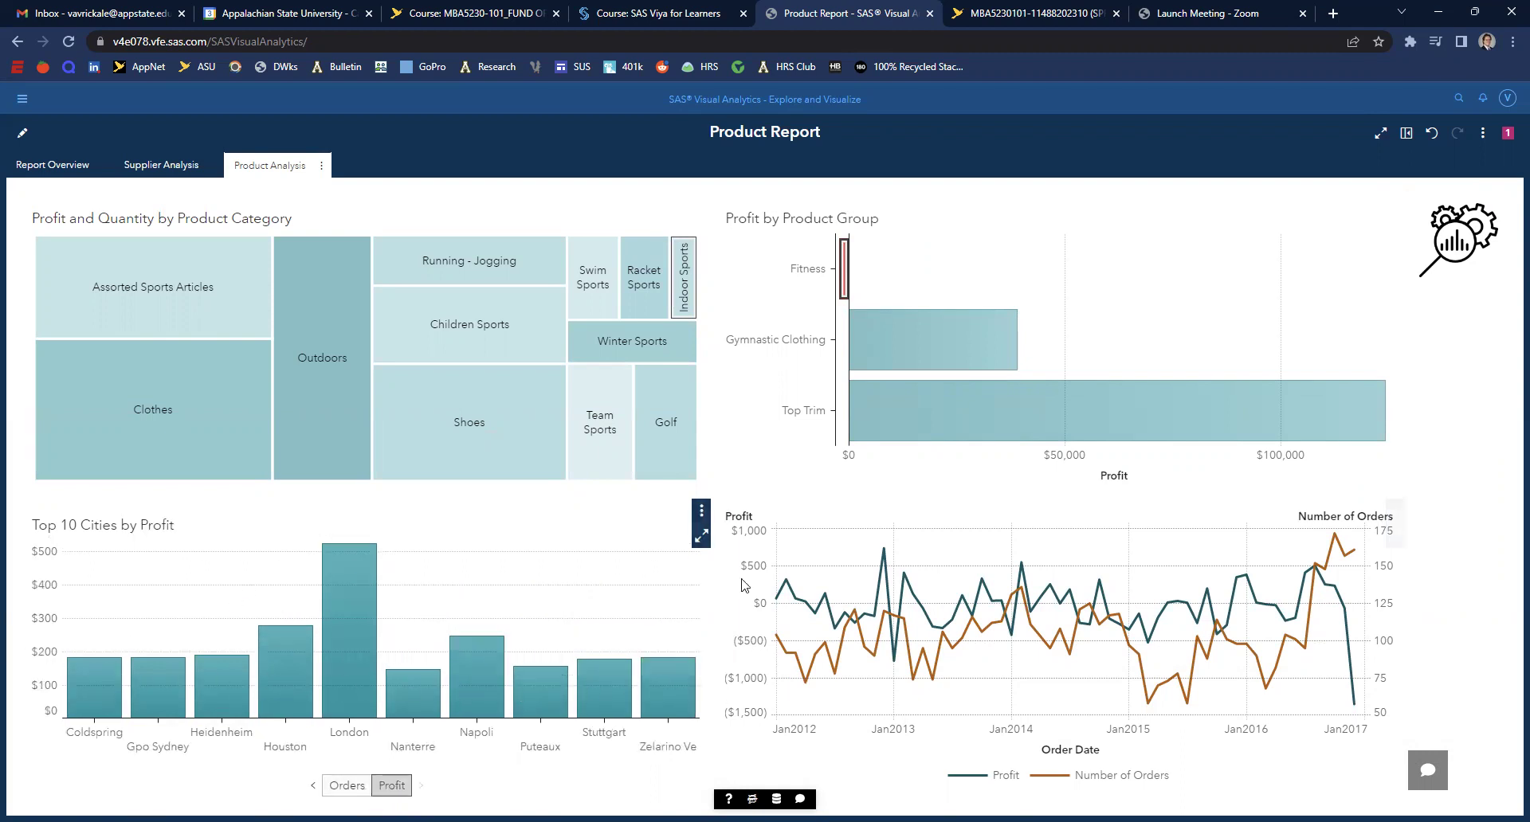
left_click(701, 537)
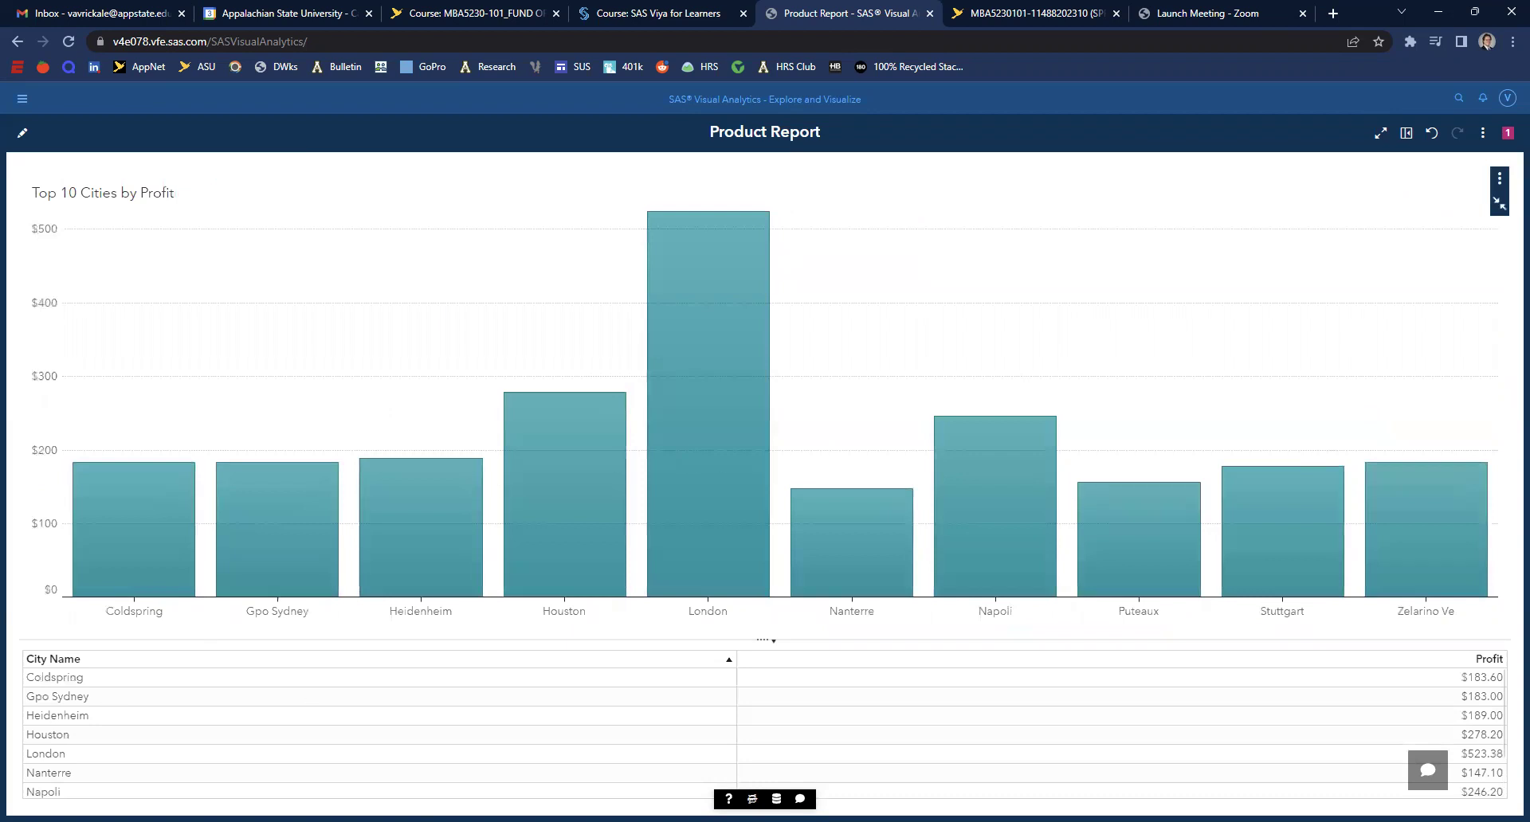
left_click(1484, 661)
left_click(1484, 662)
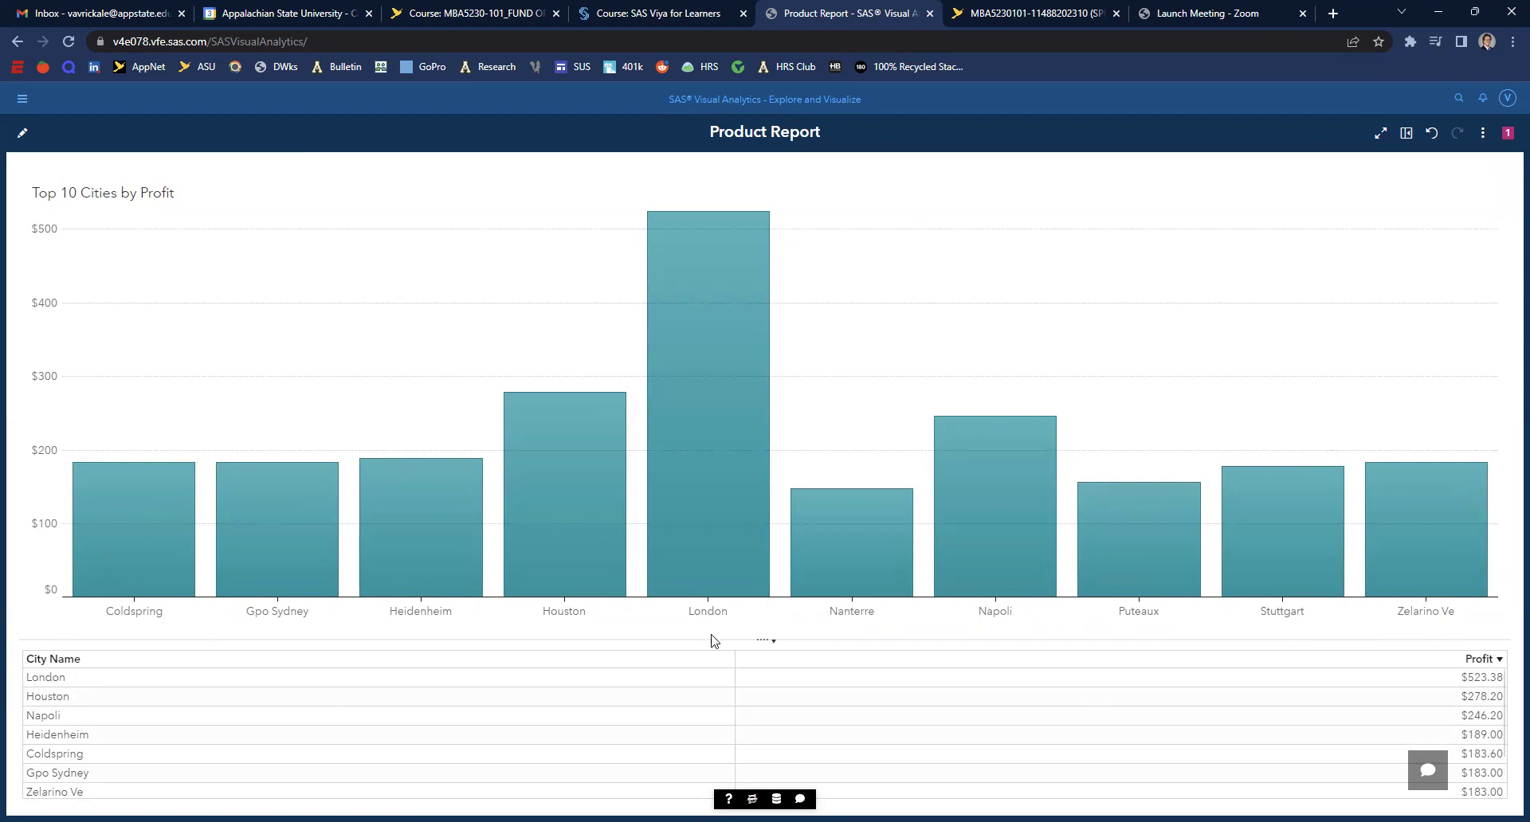
mouse_move(531, 543)
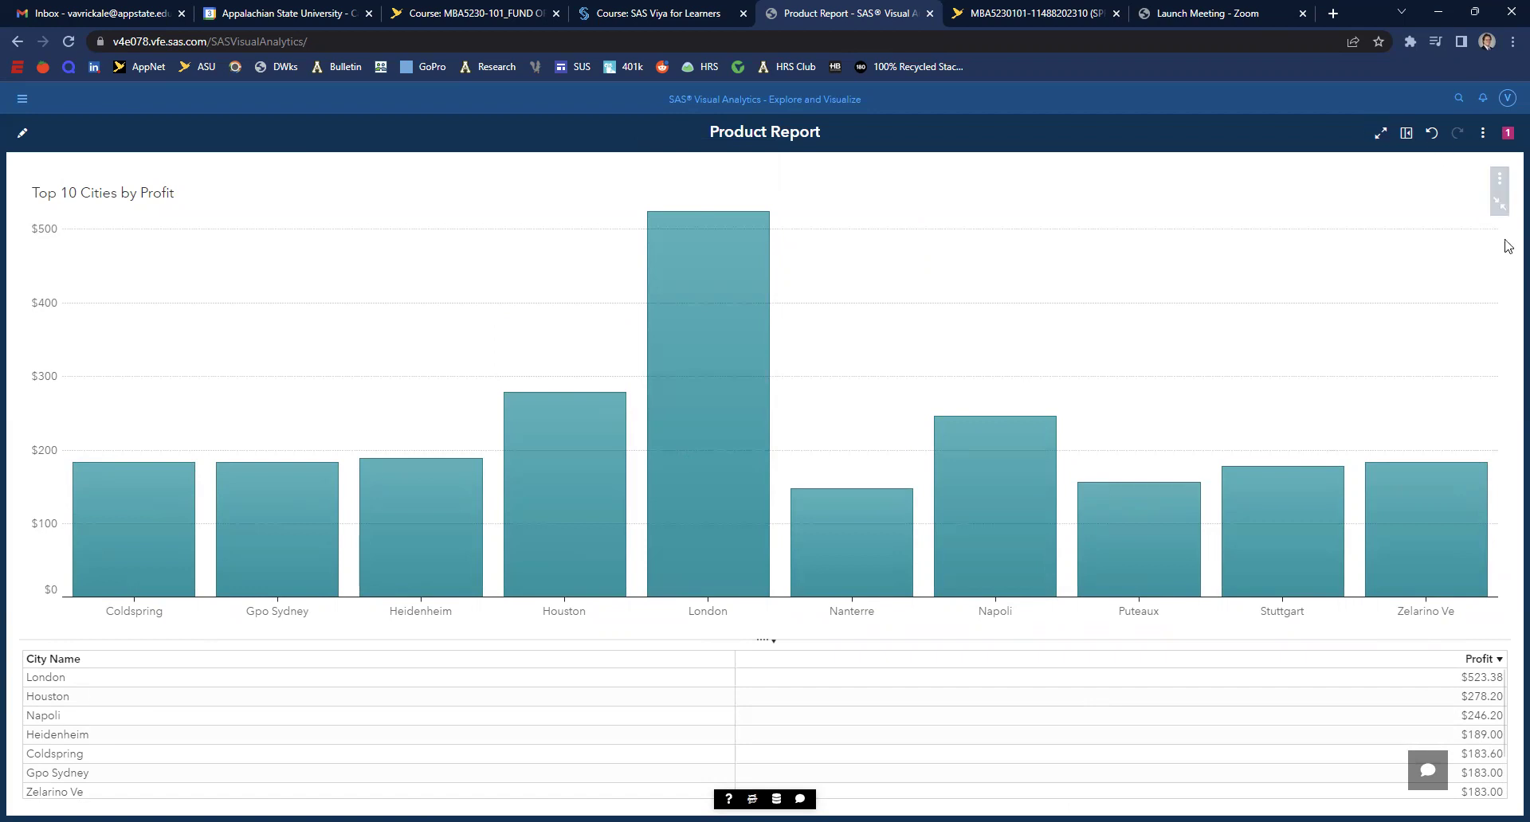
left_click(1499, 203)
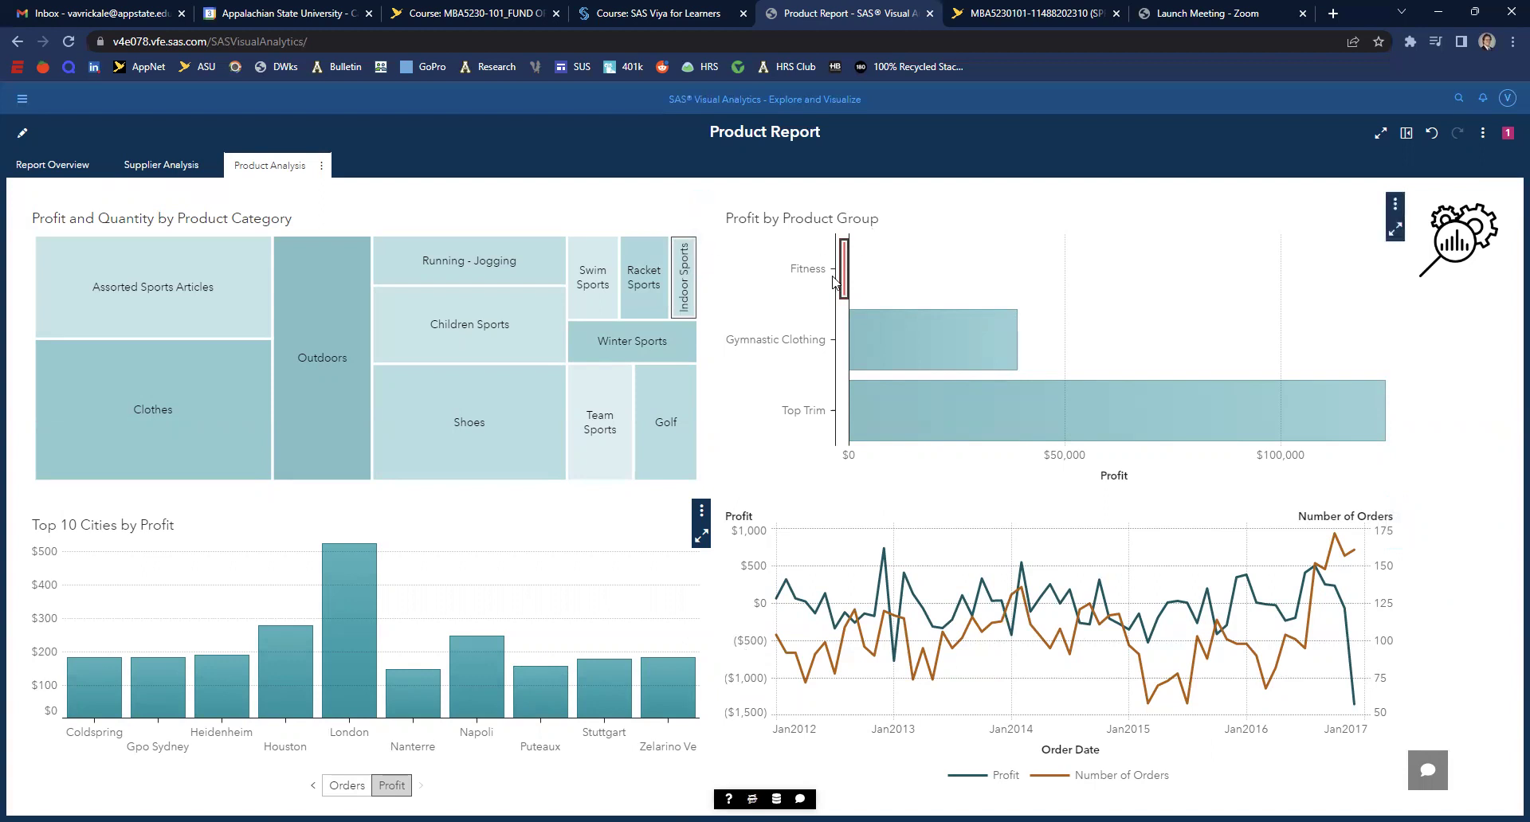
Step: Select Gymnastic Clothing and return to Fitness to compare their Profit and Number of Orders time series
left_click(887, 339)
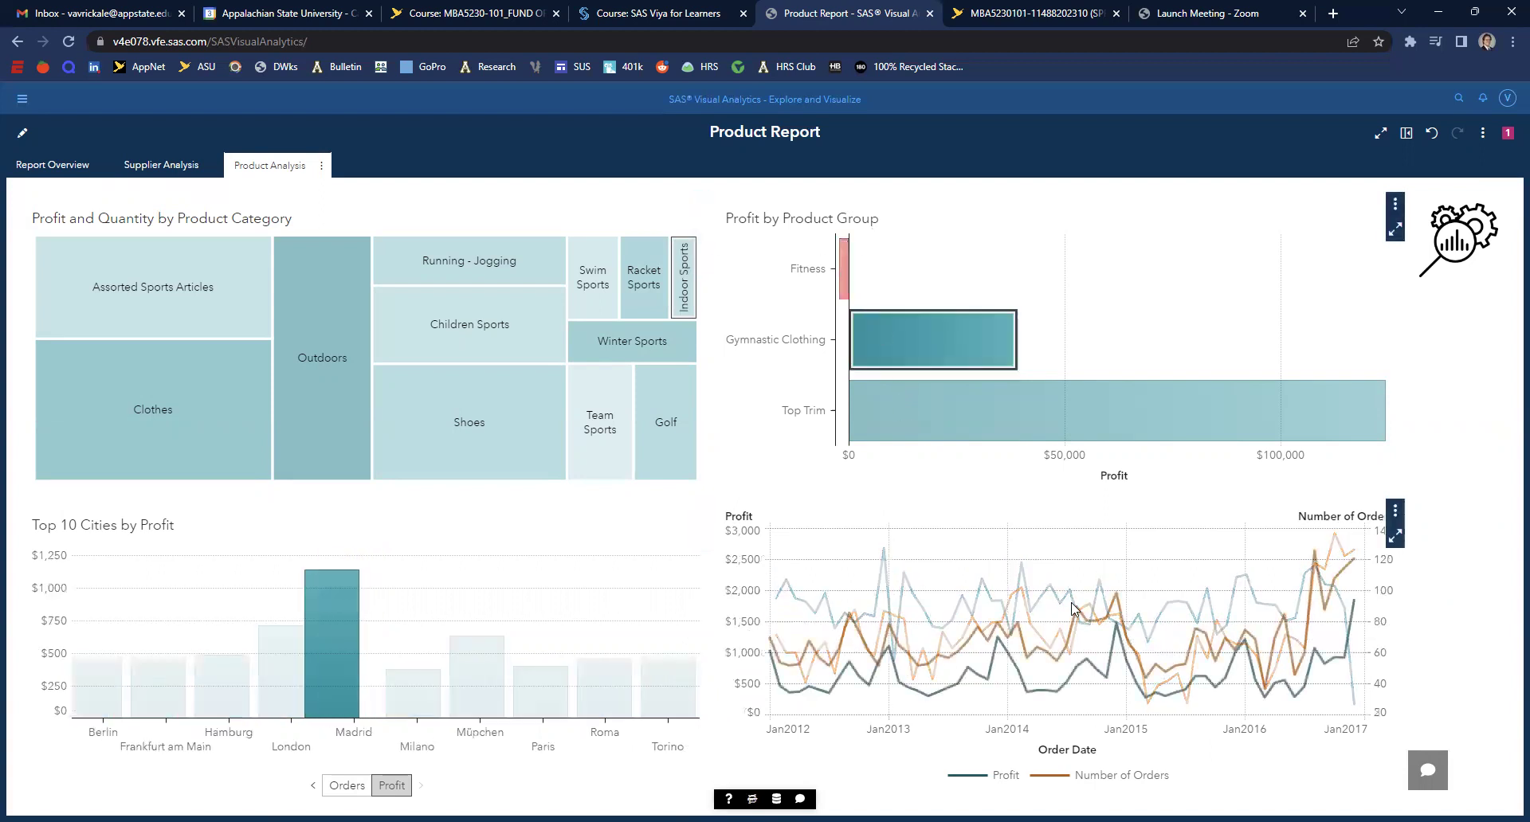
left_click(844, 275)
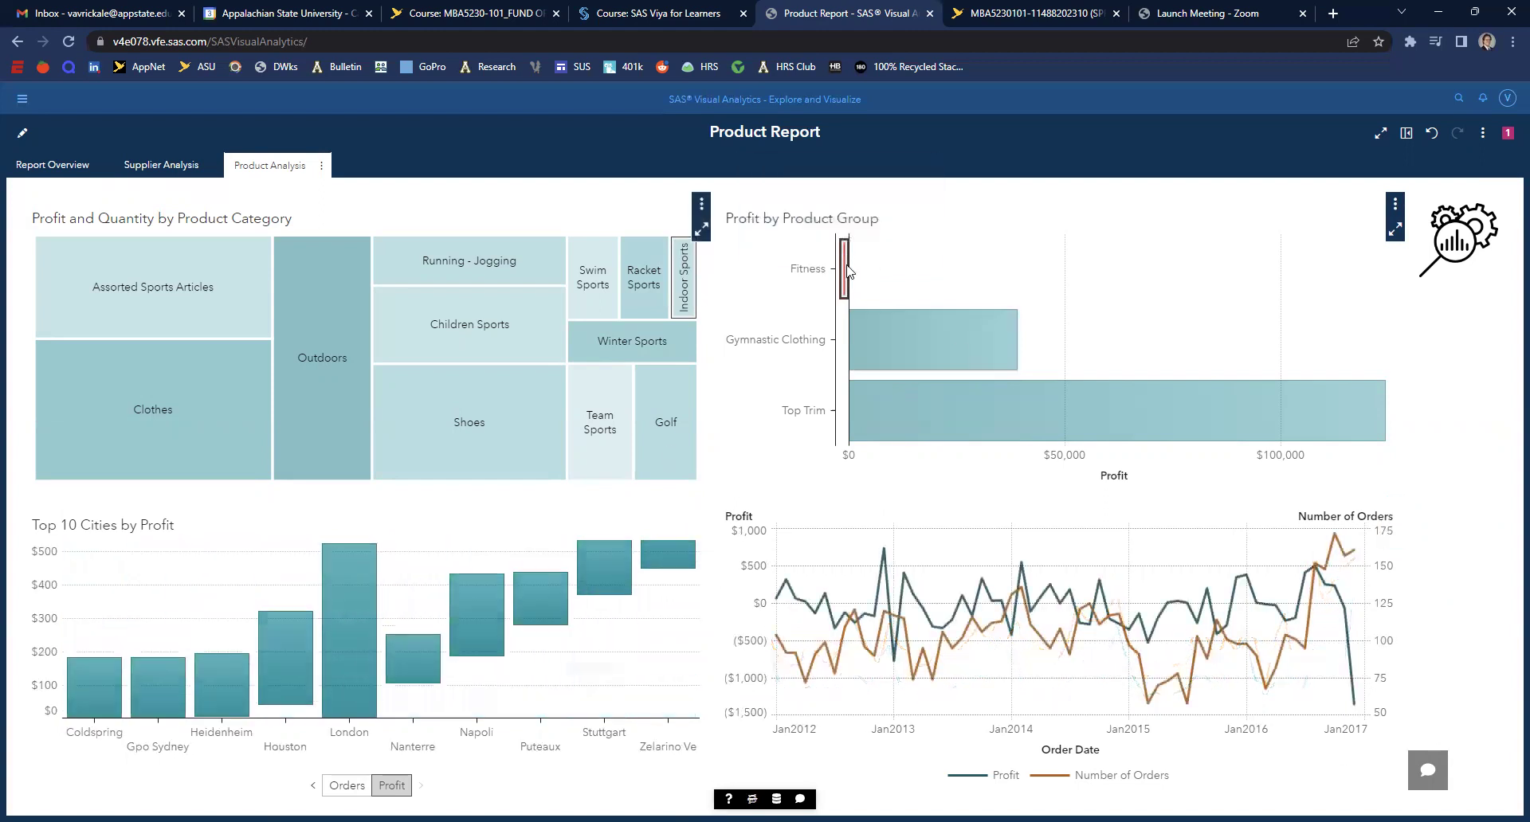
mouse_move(1364, 554)
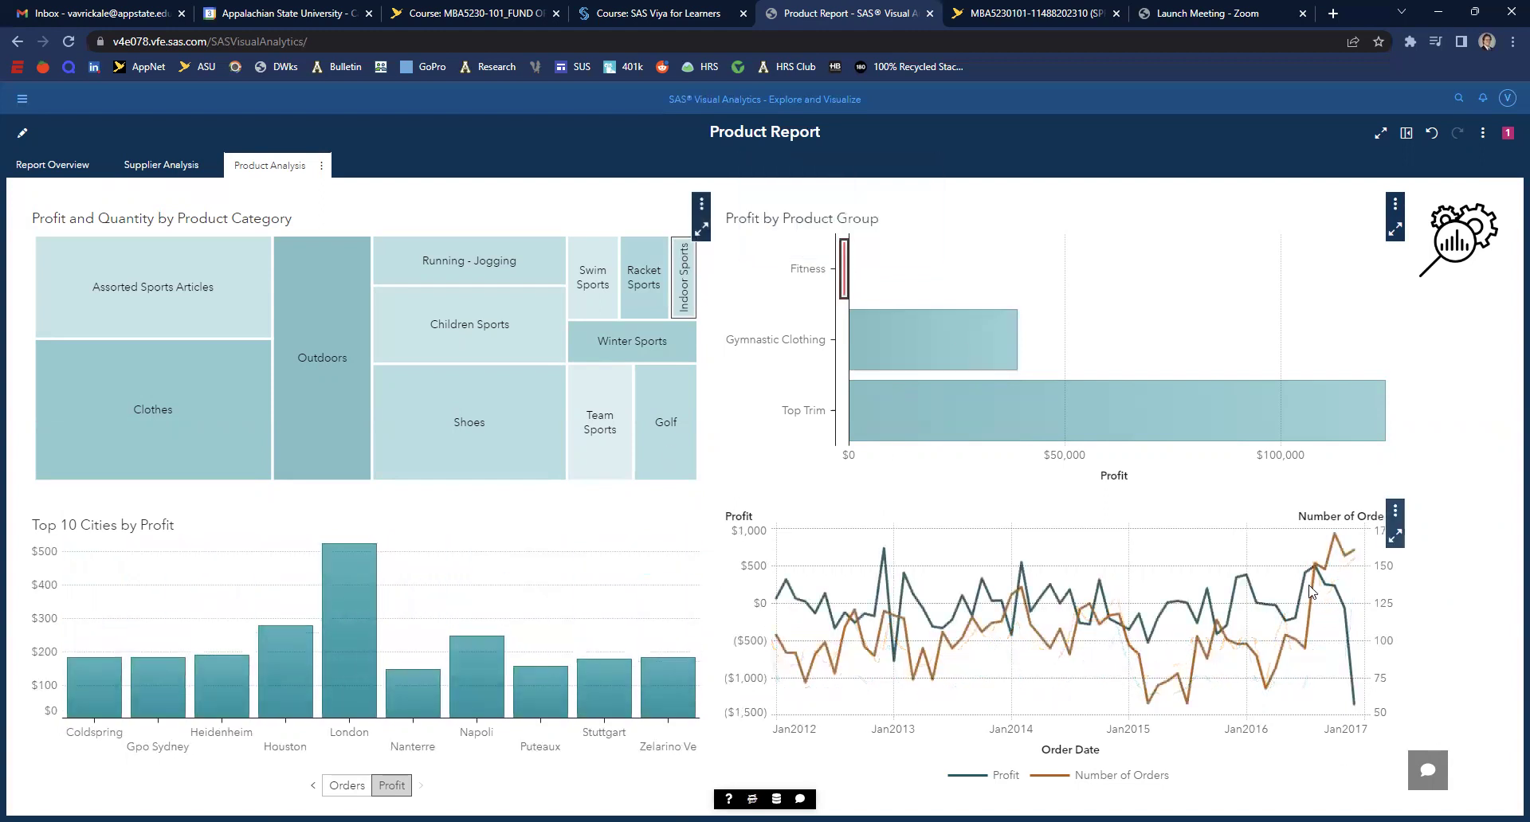
Step: Export the time series plot's data with all columns and formatted values as an Excel workbook (*.xlsx)
left_click(1394, 518)
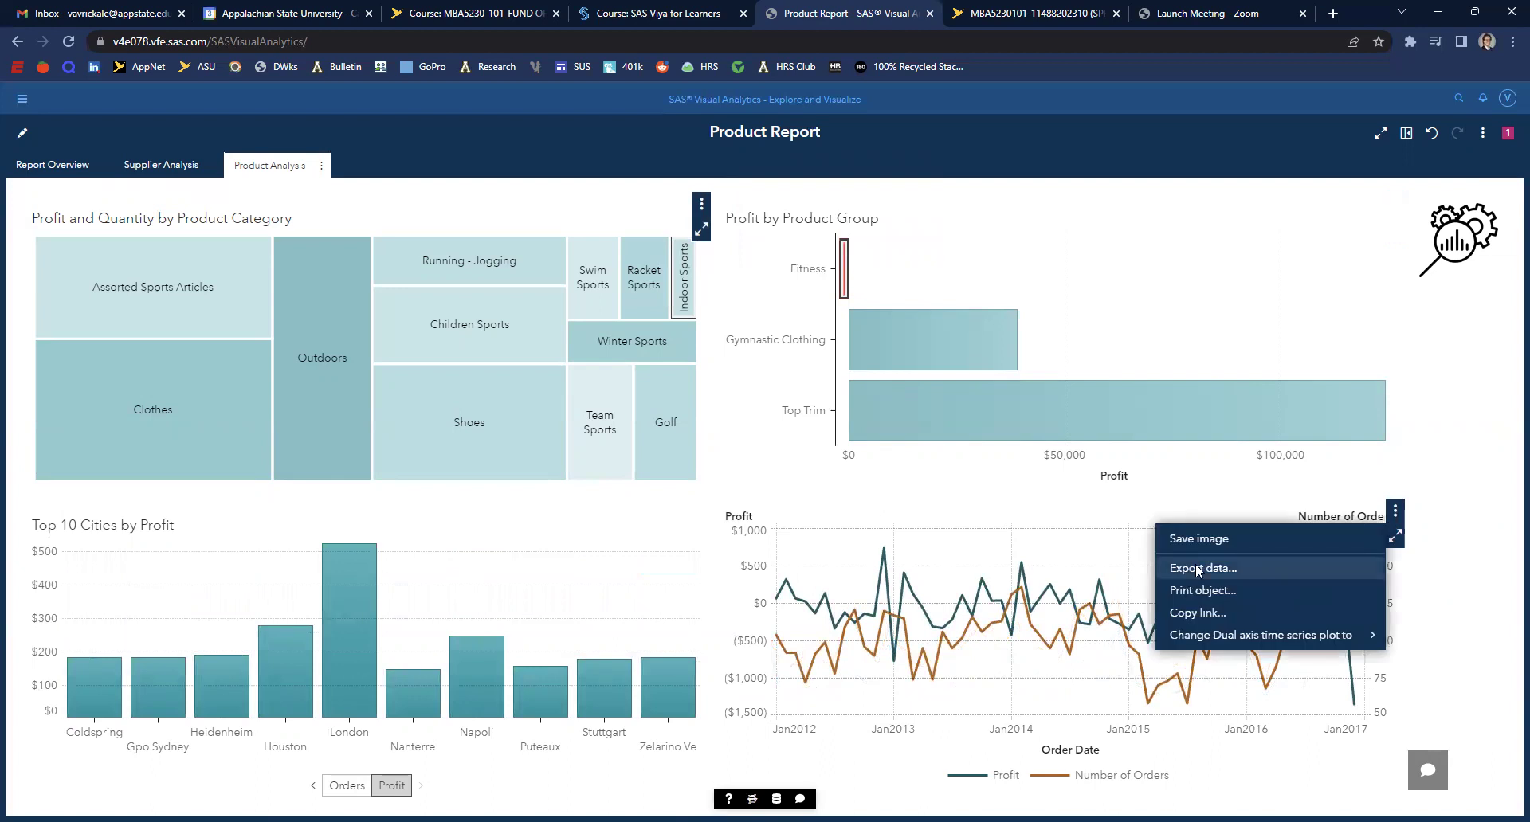
left_click(1195, 564)
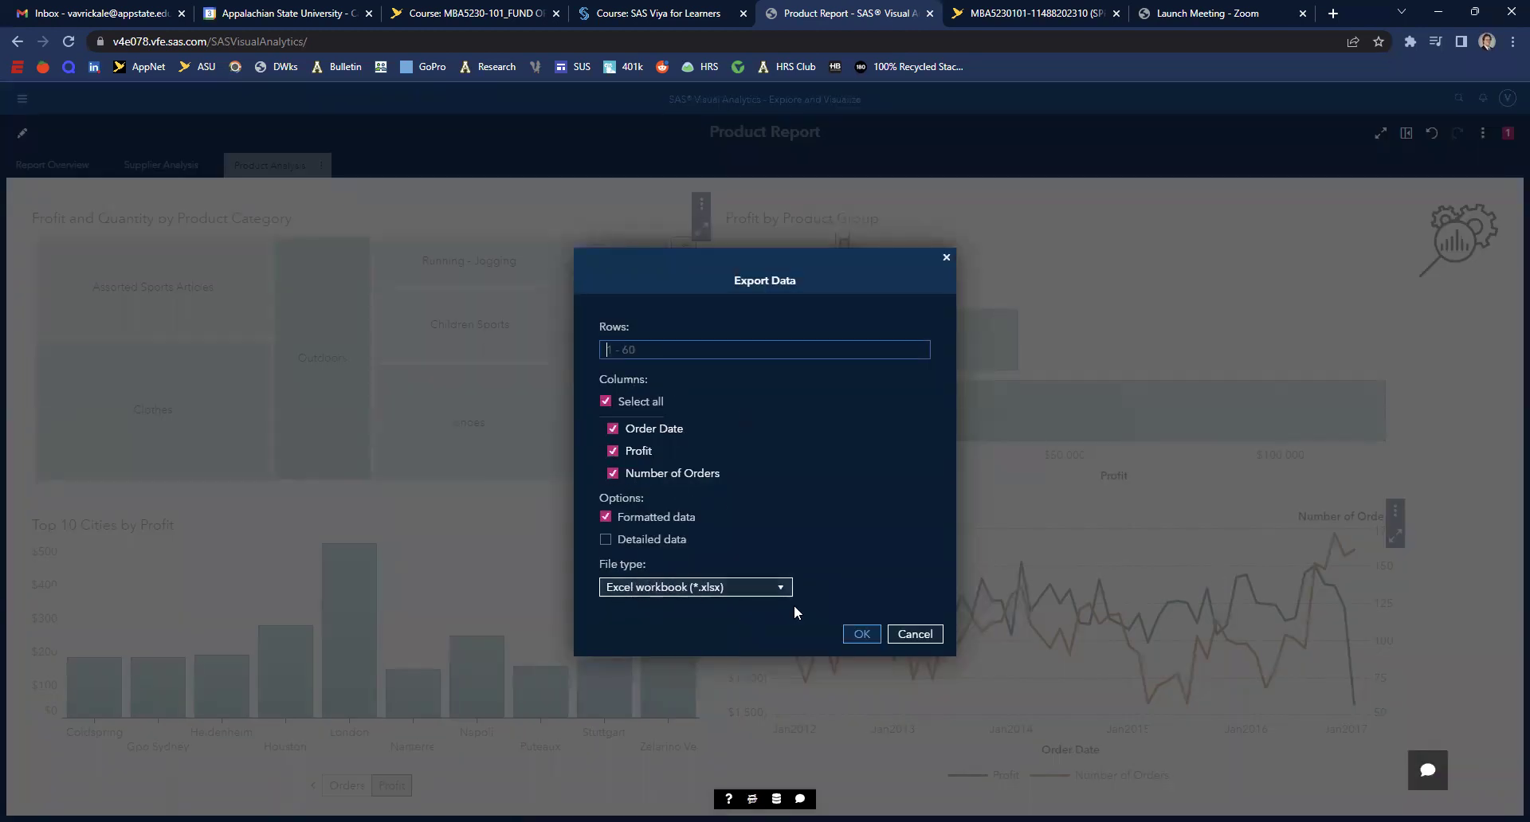
left_click(859, 634)
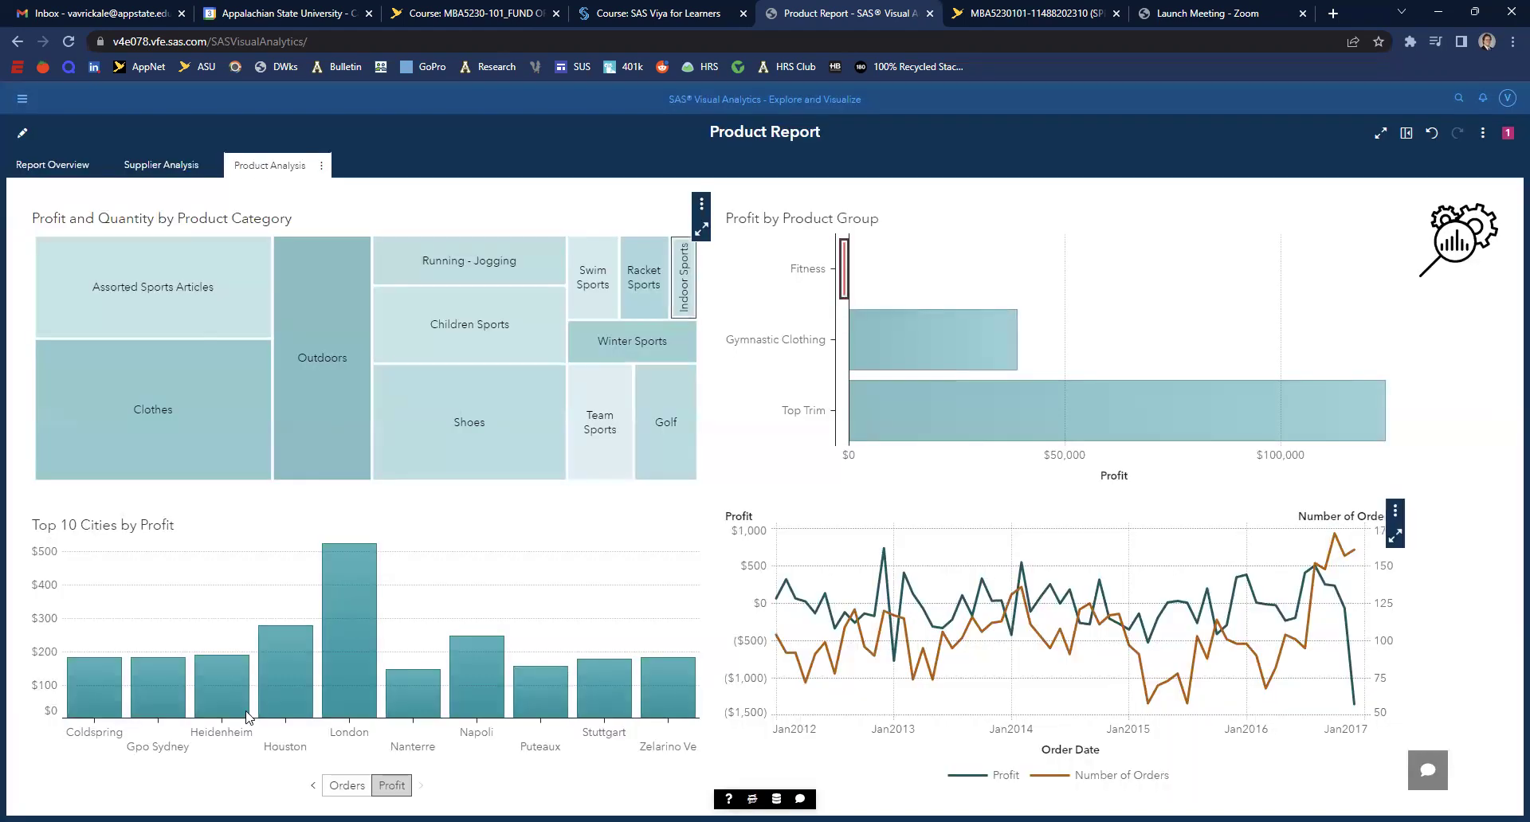